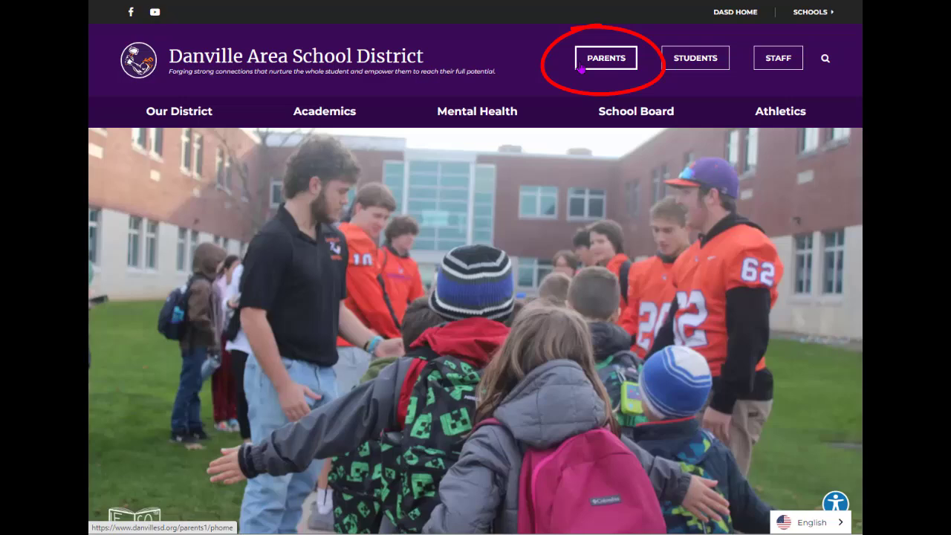
Step: Go from the district website's Parents page to the Sapphire Community Portal login
{"action": "left_click", "coordinate": [582, 69]}
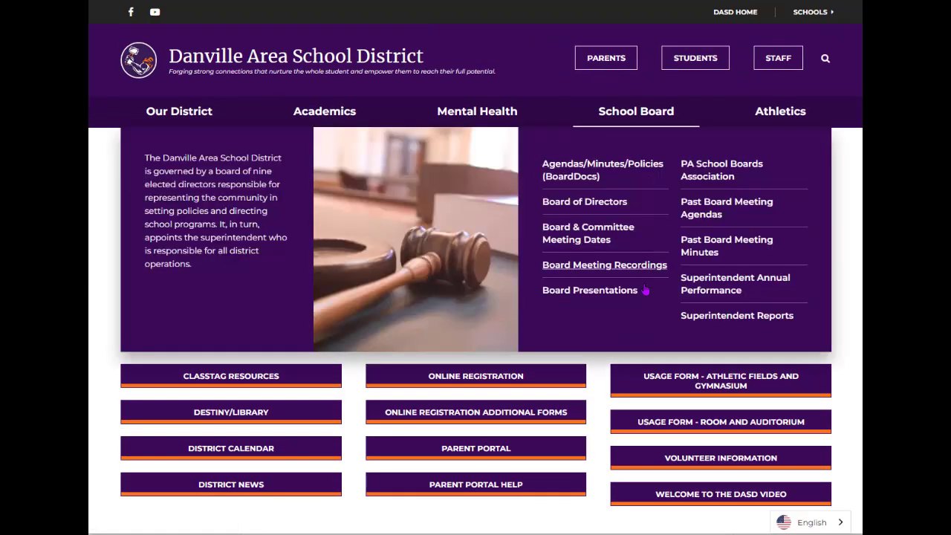
{"action": "left_click", "coordinate": [527, 451]}
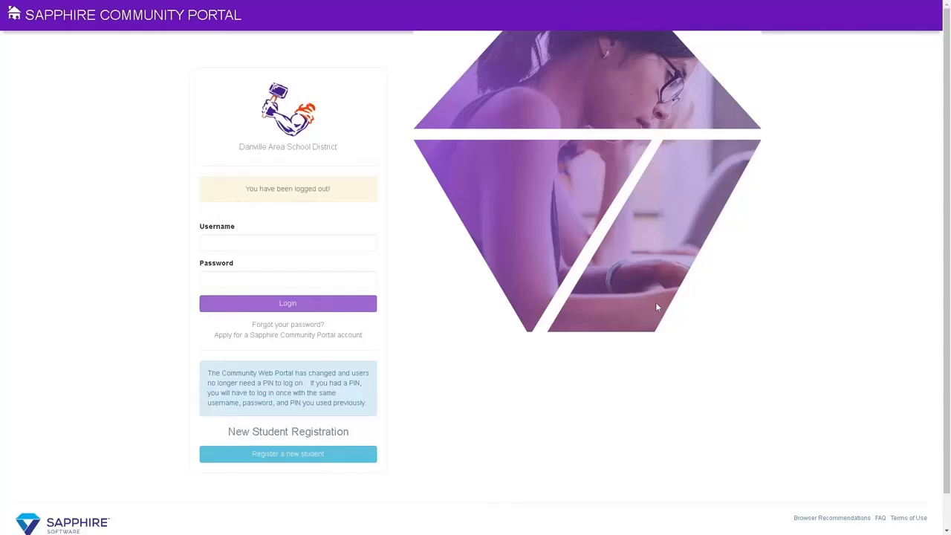
Step: Log in with the parent account's username and password
{"action": "left_click", "coordinate": [264, 246]}
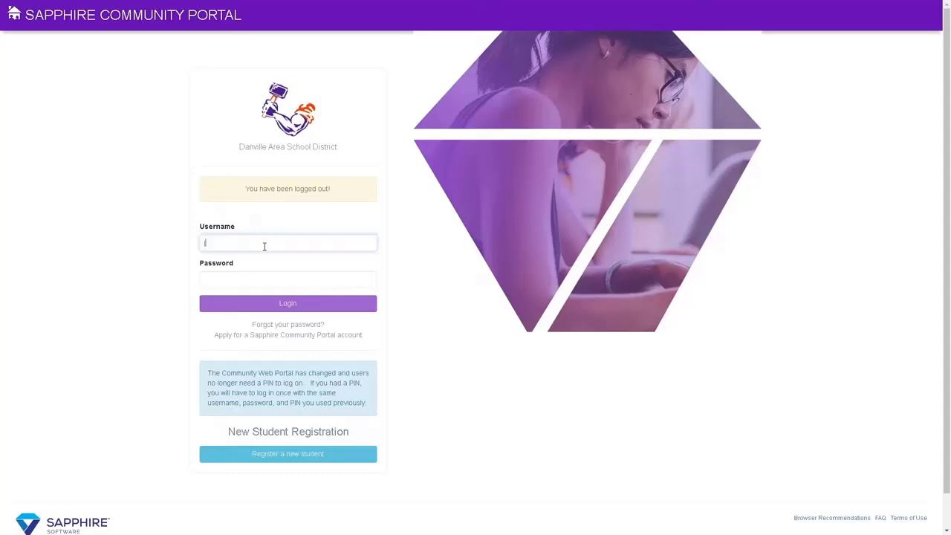
{"action": "type", "text": "jackdoe"}
{"action": "key", "text": "Return"}
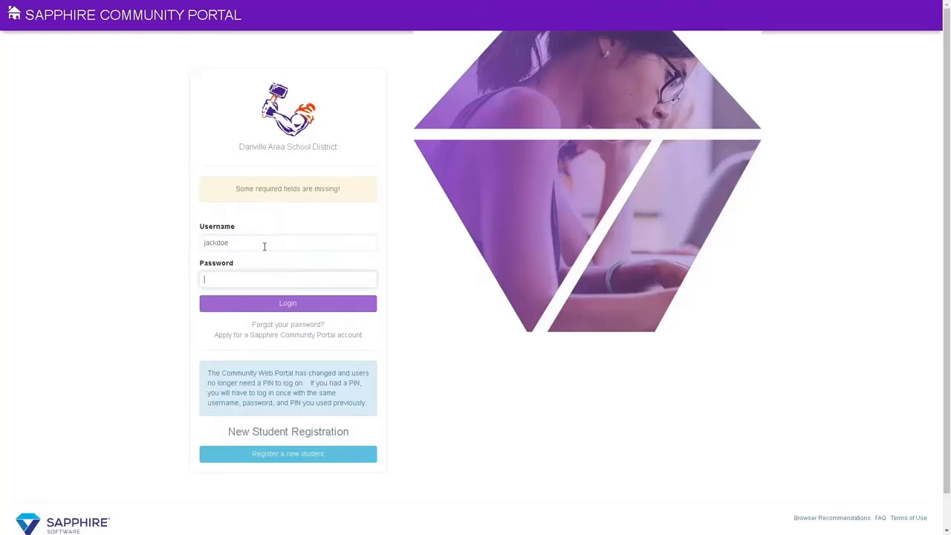
{"action": "type", "text": "********"}
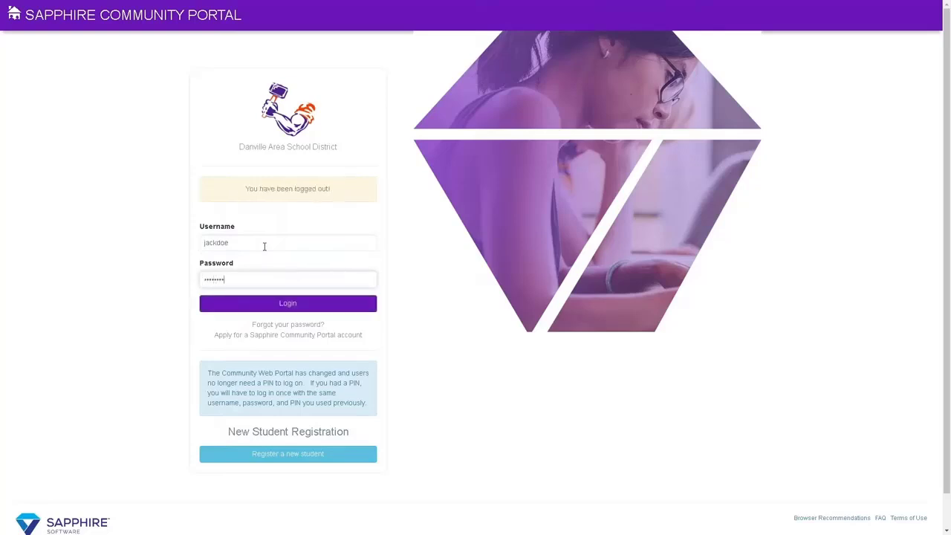
{"action": "type", "text": "*"}
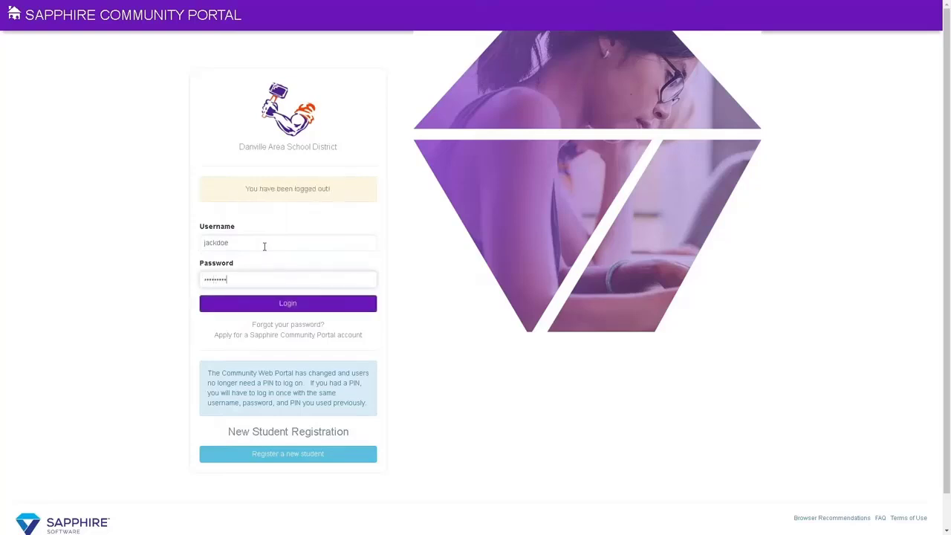
{"action": "left_click", "coordinate": [305, 305]}
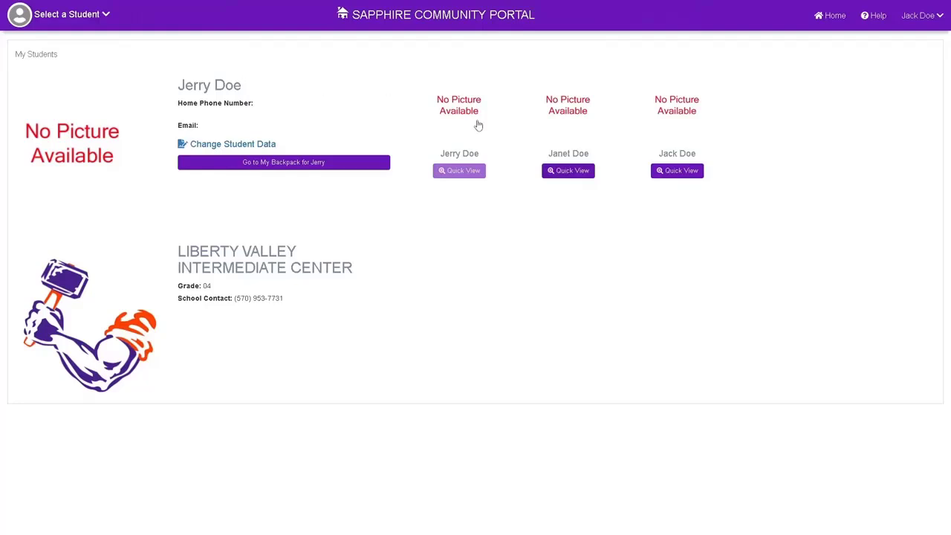
Step: Pick the second student from the Select a Student list to show their backpack
{"action": "left_click", "coordinate": [71, 14]}
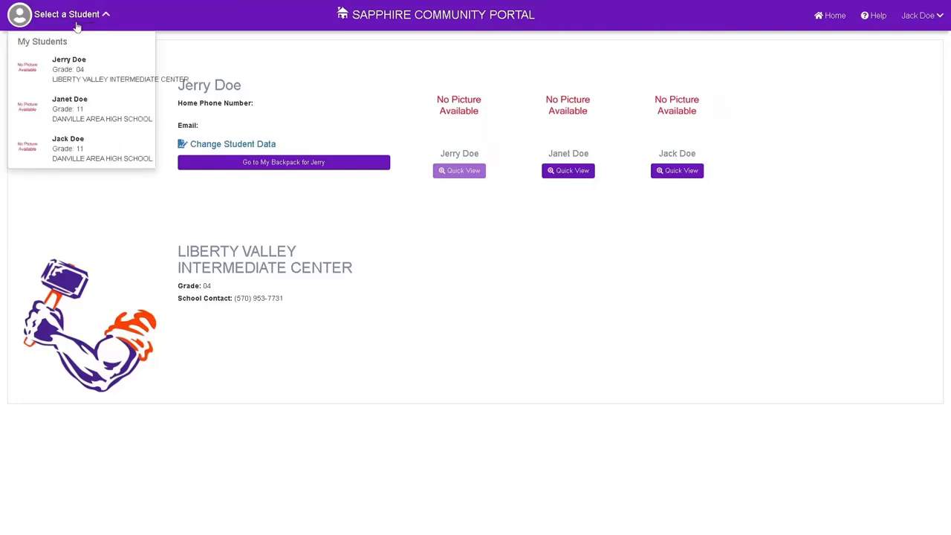
{"action": "left_click", "coordinate": [91, 121]}
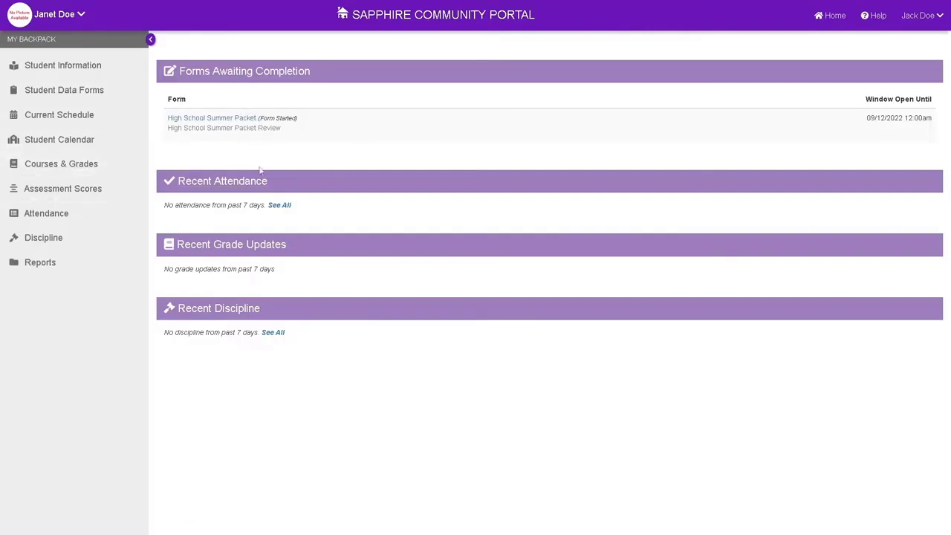
Step: Open the High School Summer Packet listed under Forms Awaiting Completion
{"action": "left_click", "coordinate": [239, 123]}
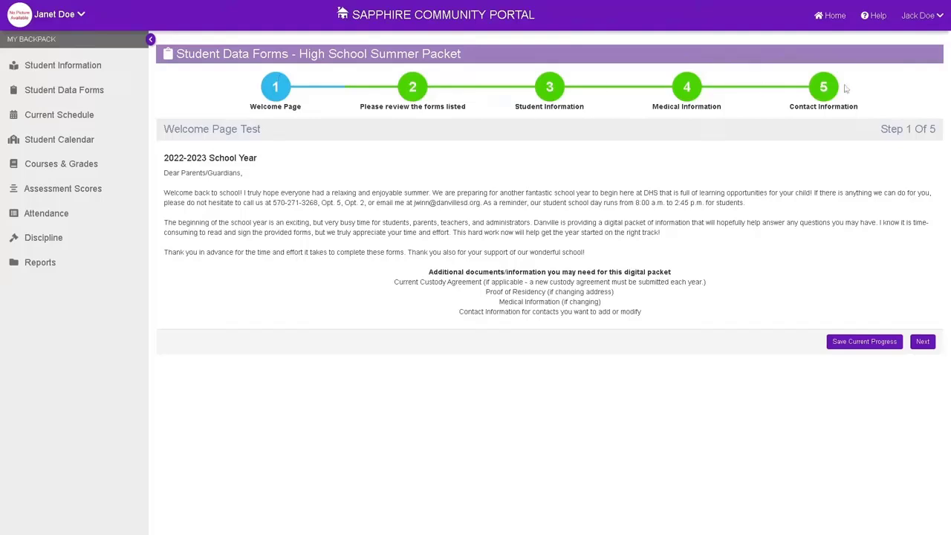
Step: Move past the Welcome Page to step 2, the forms to review
{"action": "left_click", "coordinate": [924, 342]}
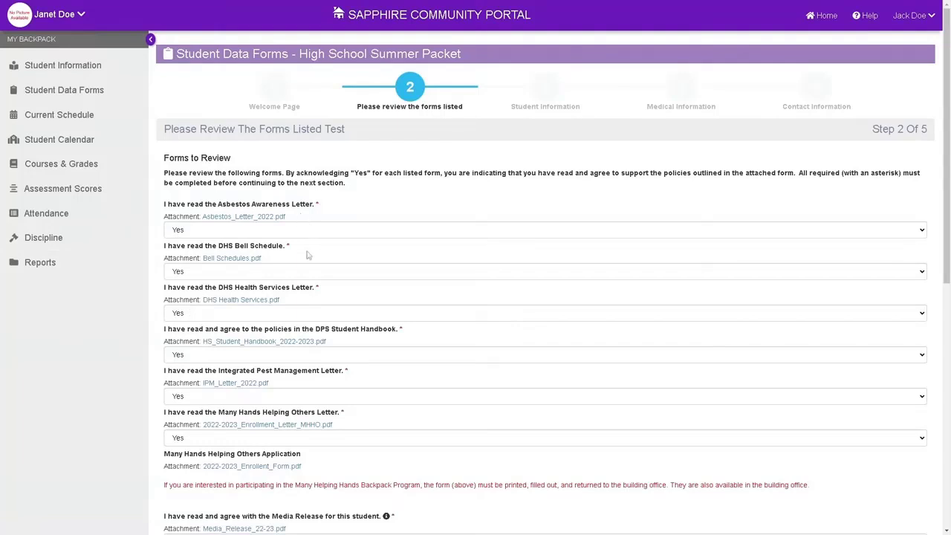
Step: Download Asbestos_Letter_2022.pdf, then close the viewer to return to the review step
{"action": "left_click", "coordinate": [266, 217]}
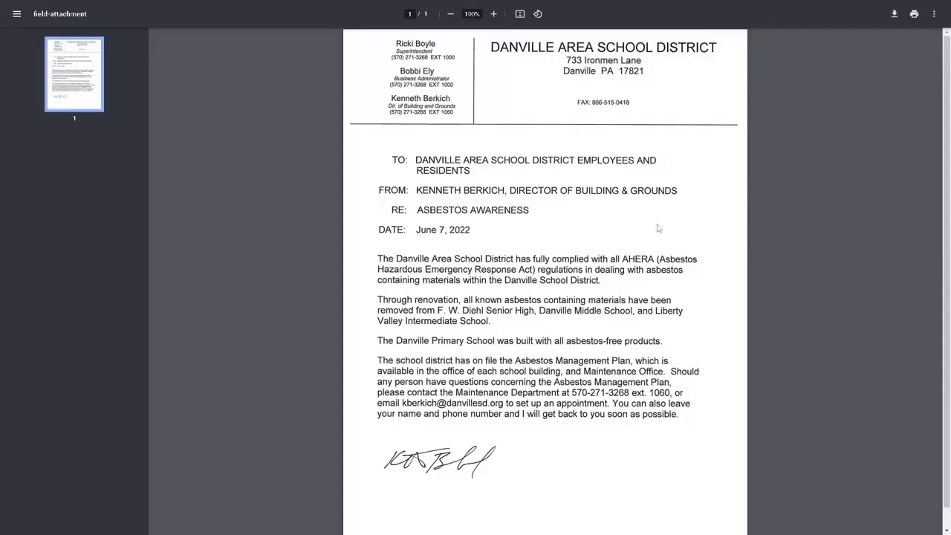
{"action": "left_click", "coordinate": [895, 17]}
{"action": "key", "text": "ctrl+w"}
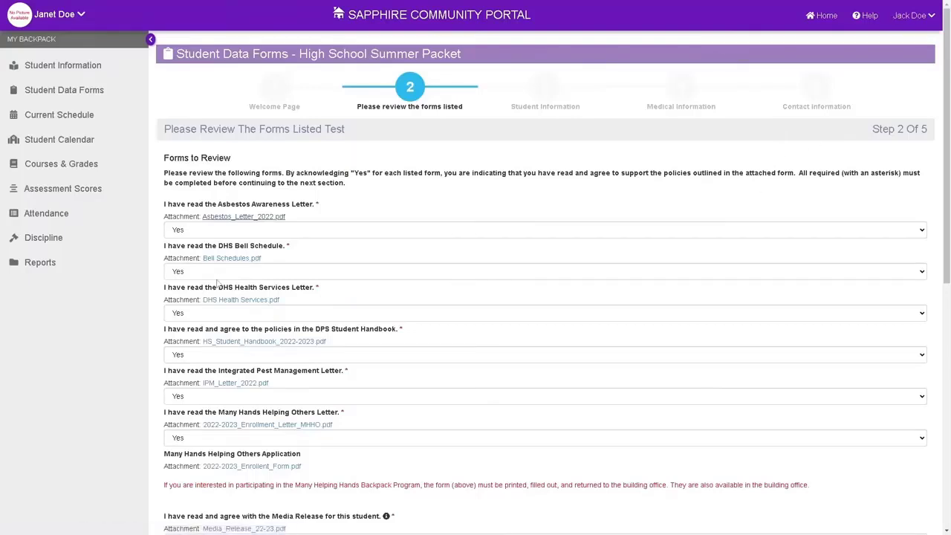
Step: Set the Media Release acknowledgement to Yes and check the remaining answers below
{"action": "scroll", "coordinate": [222, 284], "scroll_direction": "down", "scroll_amount": 1}
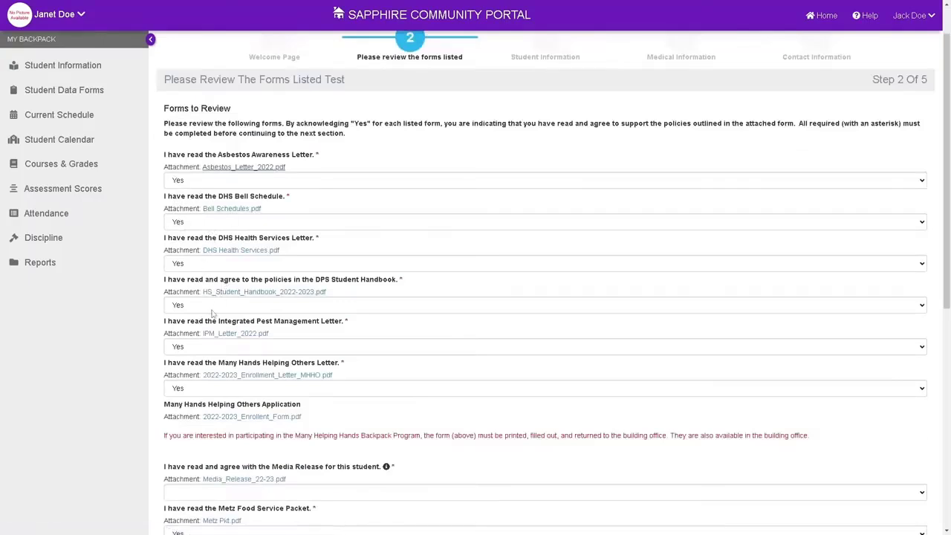
{"action": "scroll", "coordinate": [211, 313], "scroll_direction": "down", "scroll_amount": 2}
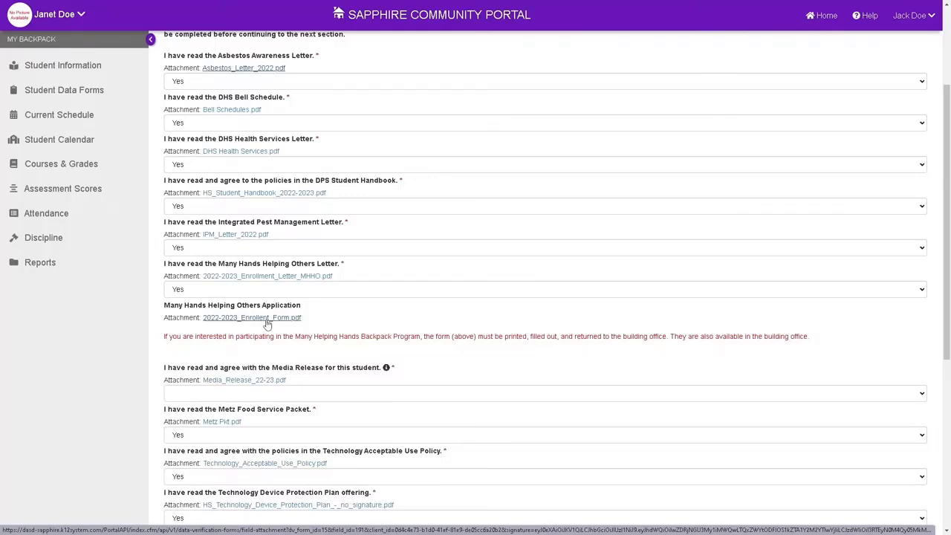
{"action": "scroll", "coordinate": [315, 335], "scroll_direction": "down", "scroll_amount": 1}
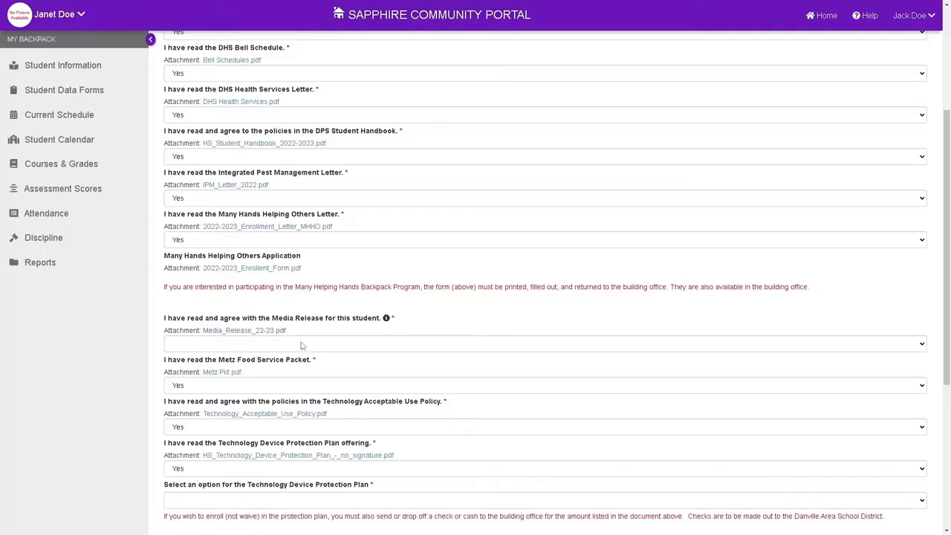
{"action": "left_click", "coordinate": [301, 344]}
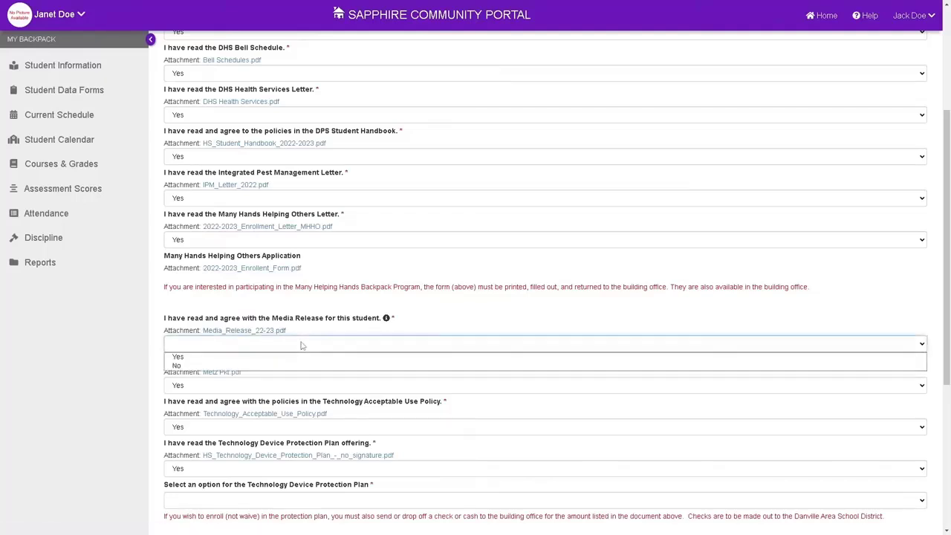
{"action": "left_click", "coordinate": [221, 359]}
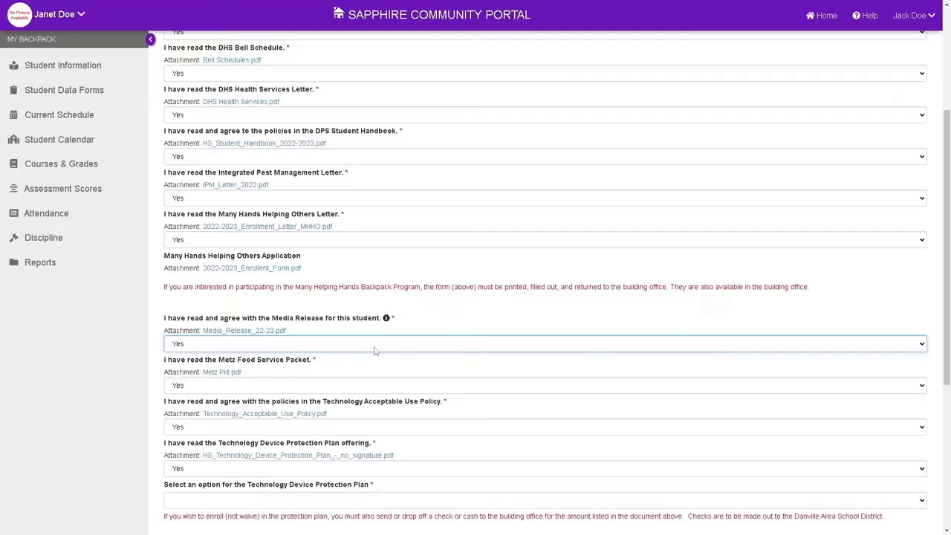
{"action": "scroll", "coordinate": [375, 351], "scroll_direction": "down", "scroll_amount": 2}
{"action": "scroll", "coordinate": [375, 350], "scroll_direction": "down", "scroll_amount": 1}
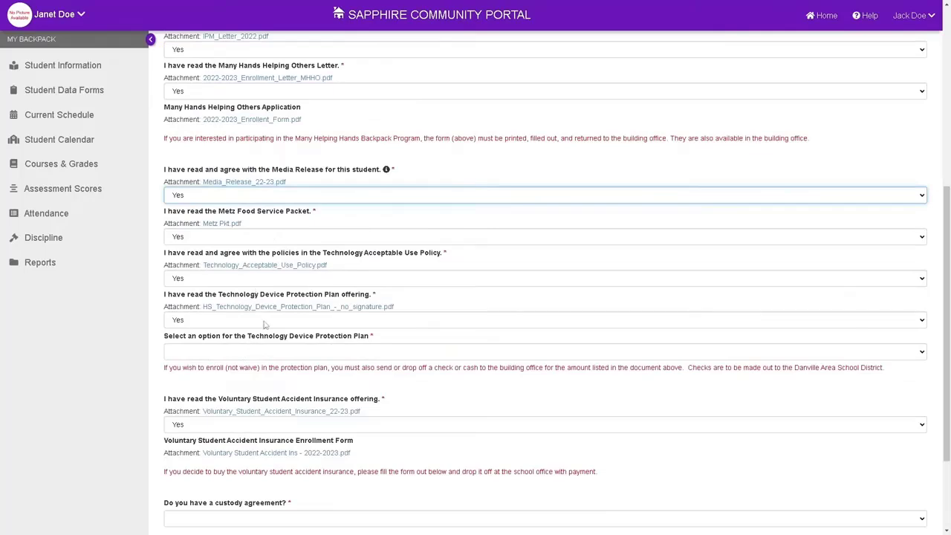
{"action": "scroll", "coordinate": [288, 209], "scroll_direction": "up", "scroll_amount": 4}
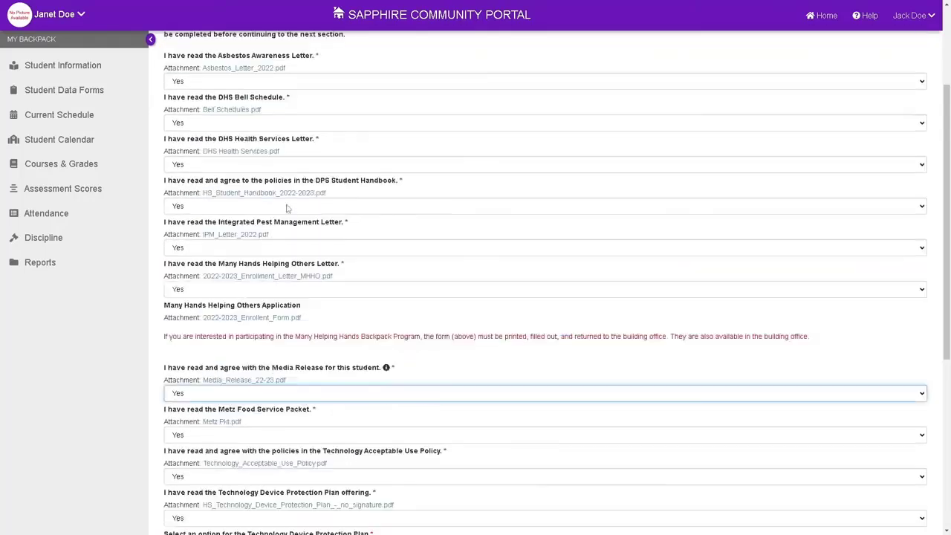
{"action": "scroll", "coordinate": [288, 209], "scroll_direction": "down", "scroll_amount": 6}
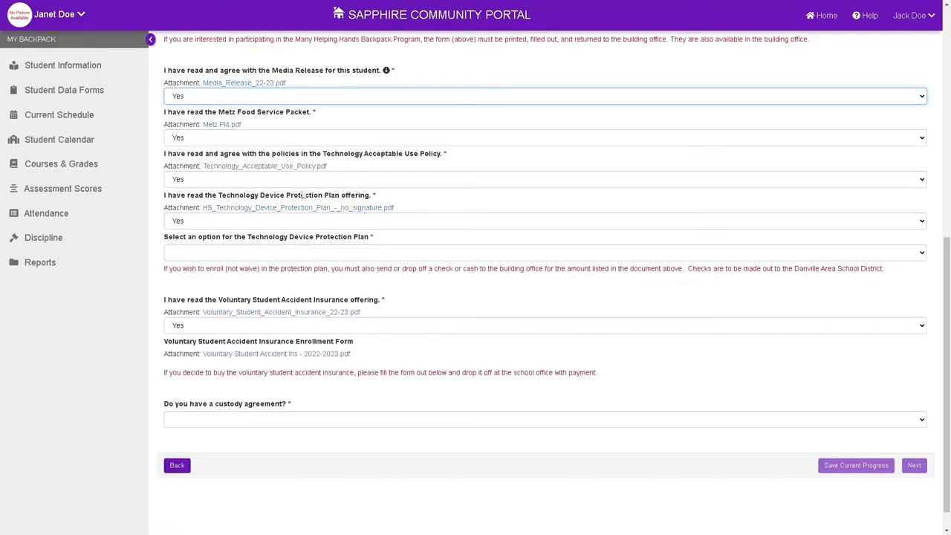
{"action": "left_click", "coordinate": [286, 213]}
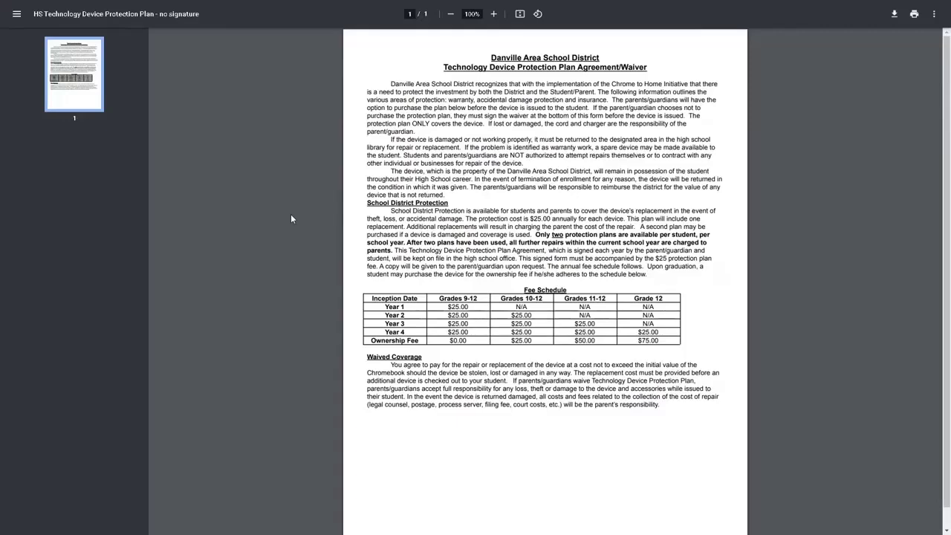
{"action": "key", "text": "ctrl+w"}
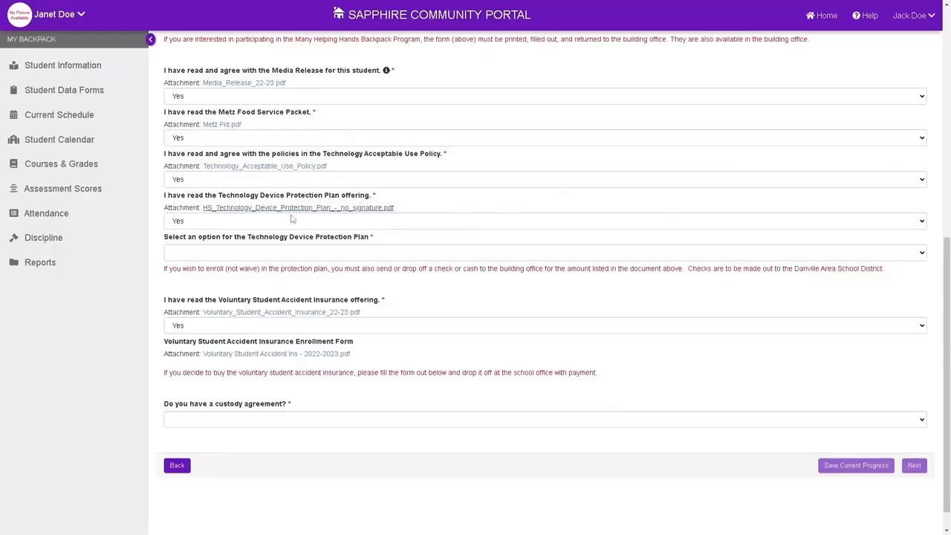
{"action": "left_click", "coordinate": [259, 254]}
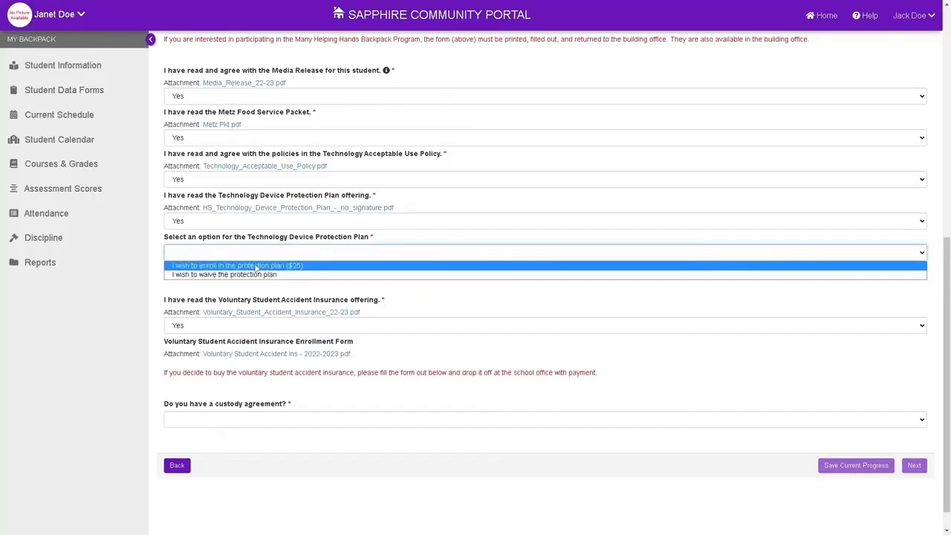
Step: Select 'I wish to enroll in the protection plan ($25)' for Technology Device Protection
{"action": "left_click", "coordinate": [256, 266]}
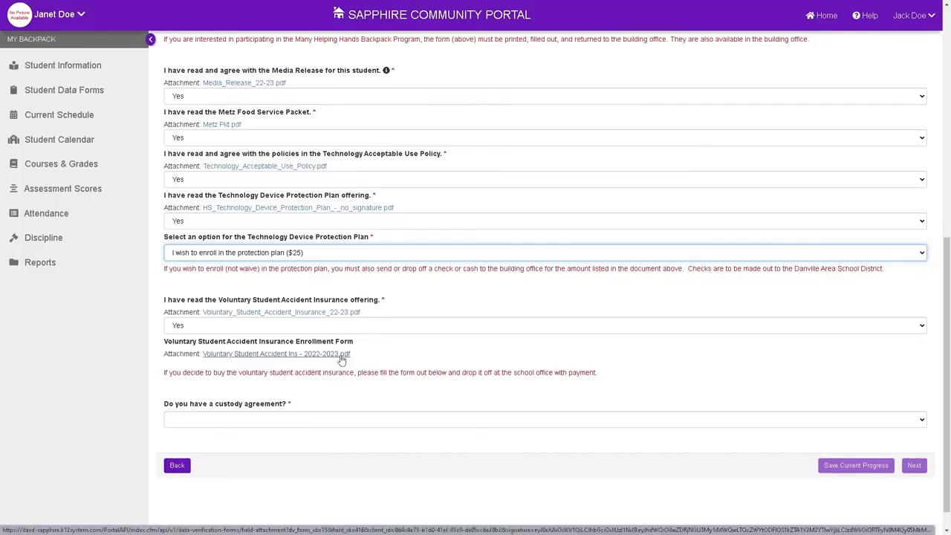
{"action": "scroll", "coordinate": [433, 373], "scroll_direction": "down", "scroll_amount": 1}
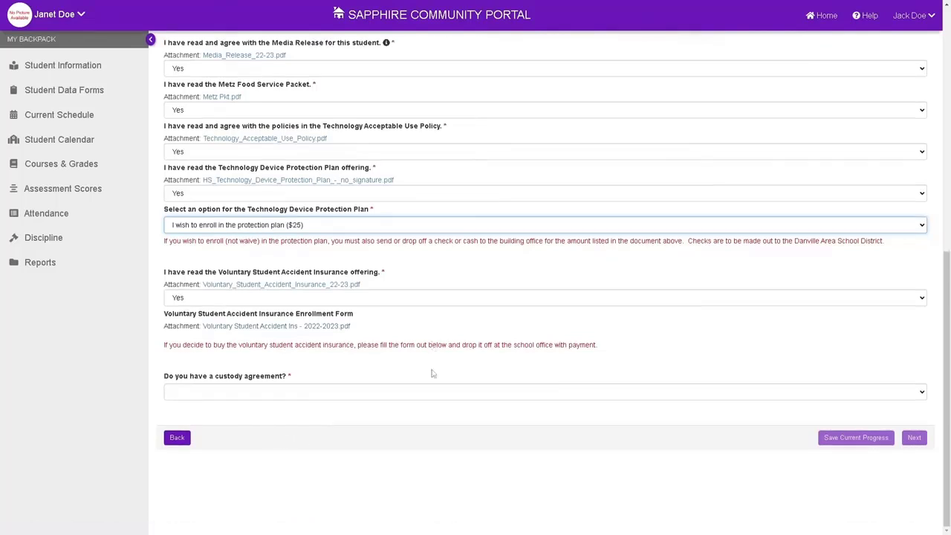
{"action": "left_click", "coordinate": [353, 397]}
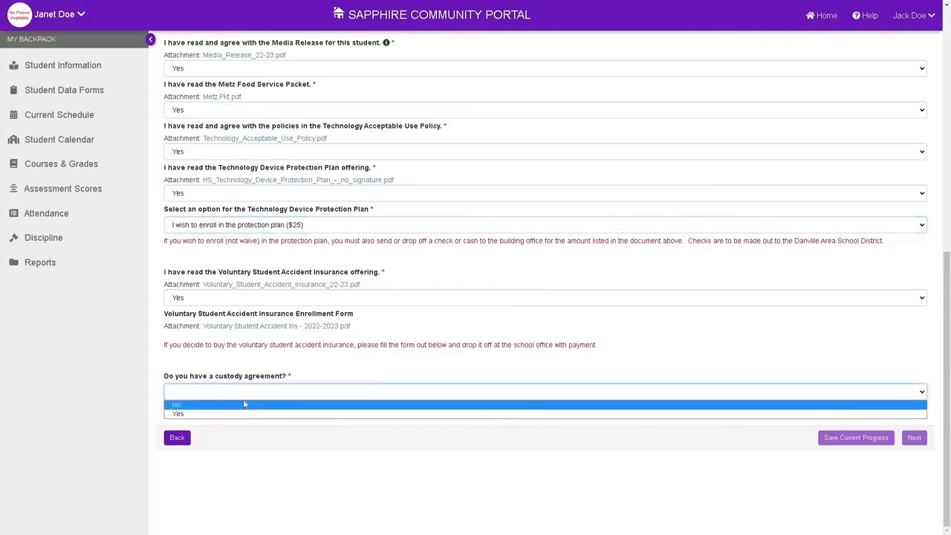
Step: Settle the custody agreement answer on No and continue to Student Information
{"action": "left_click", "coordinate": [296, 406]}
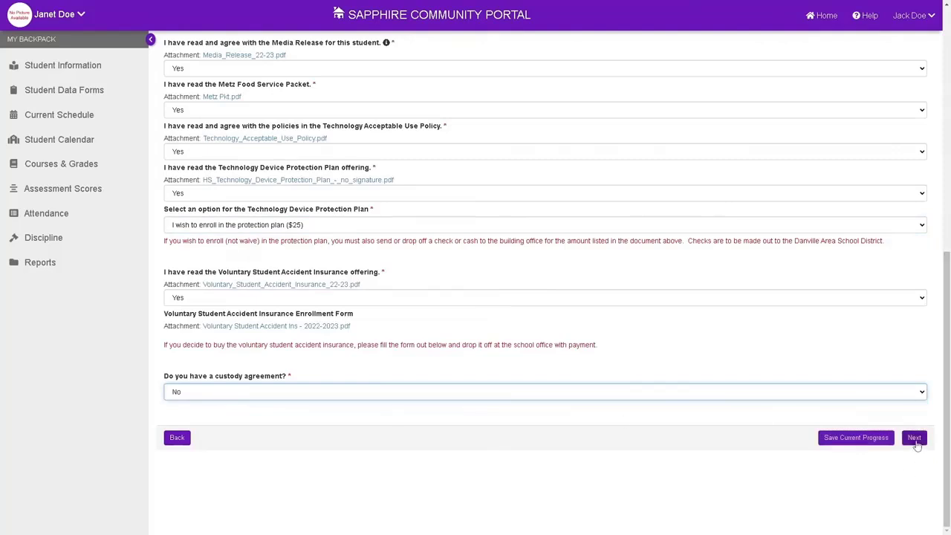
{"action": "left_click", "coordinate": [347, 395]}
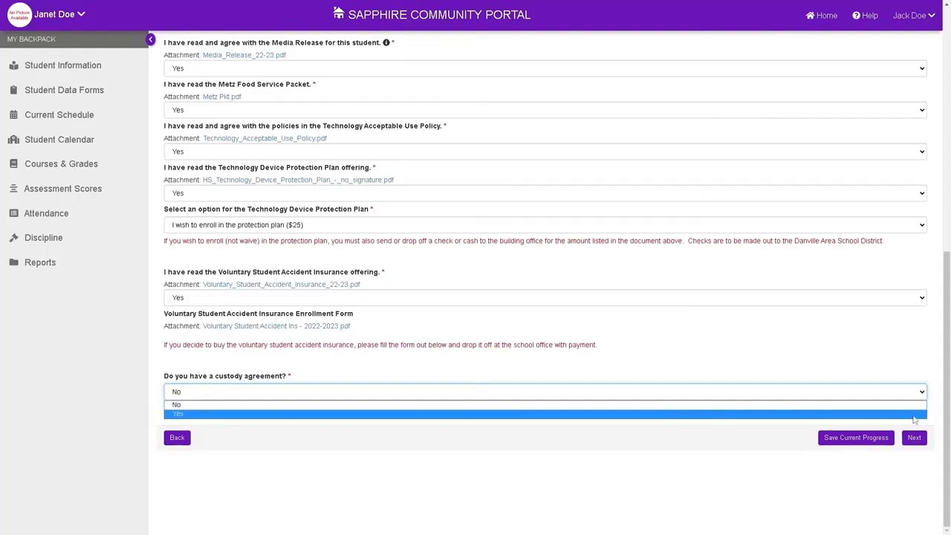
{"action": "left_click", "coordinate": [190, 414]}
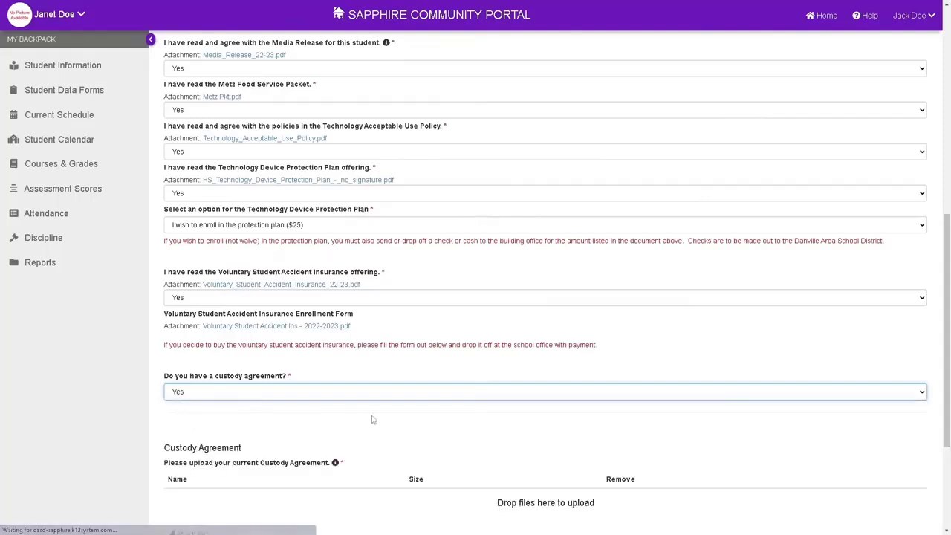
{"action": "scroll", "coordinate": [394, 422], "scroll_direction": "down", "scroll_amount": 2}
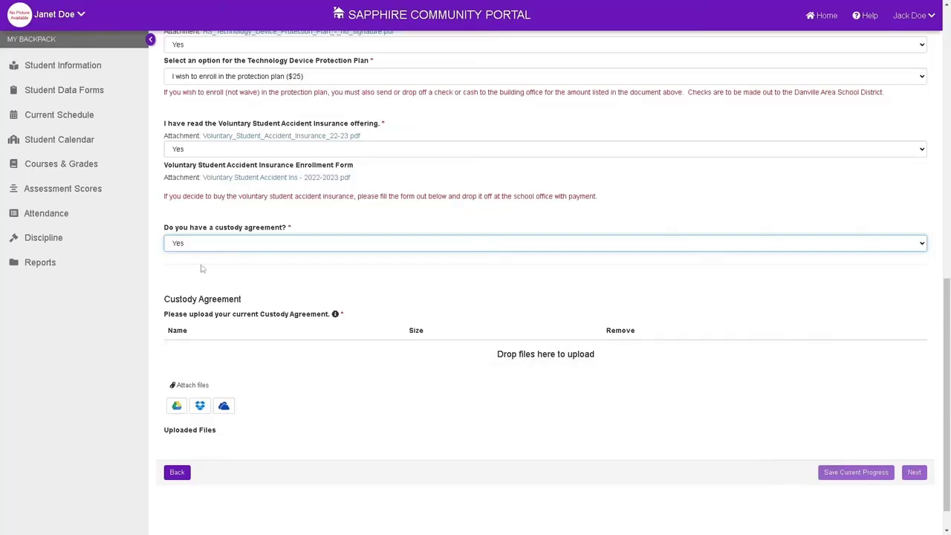
{"action": "left_click", "coordinate": [230, 246]}
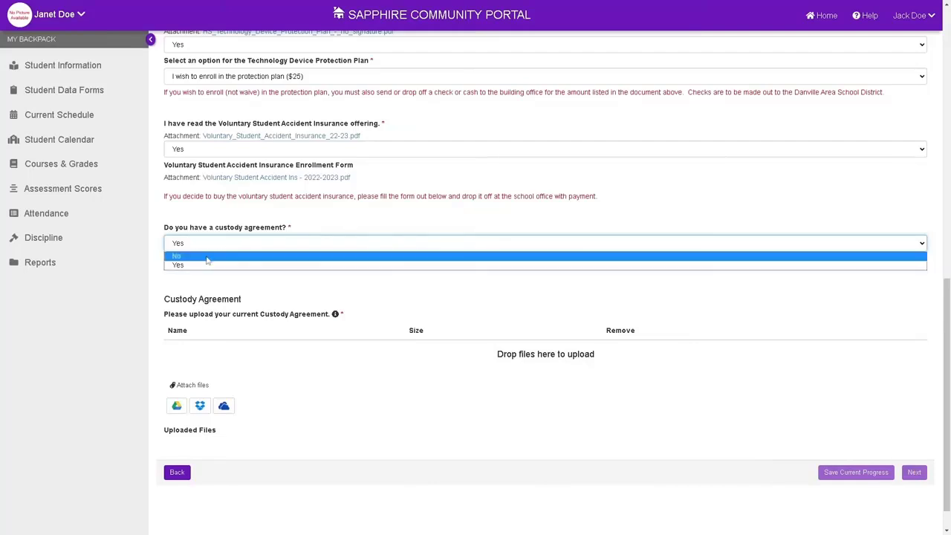
{"action": "left_click", "coordinate": [223, 263]}
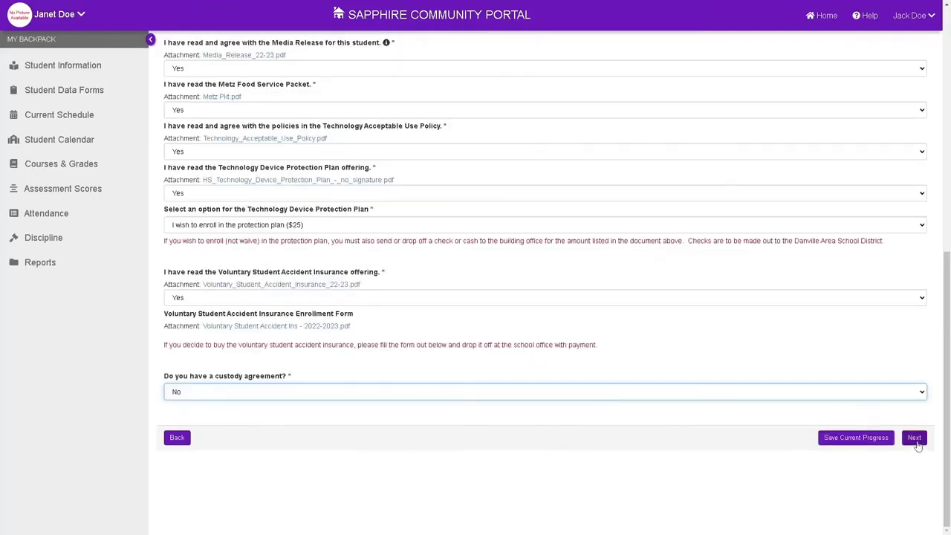
{"action": "left_click", "coordinate": [915, 438]}
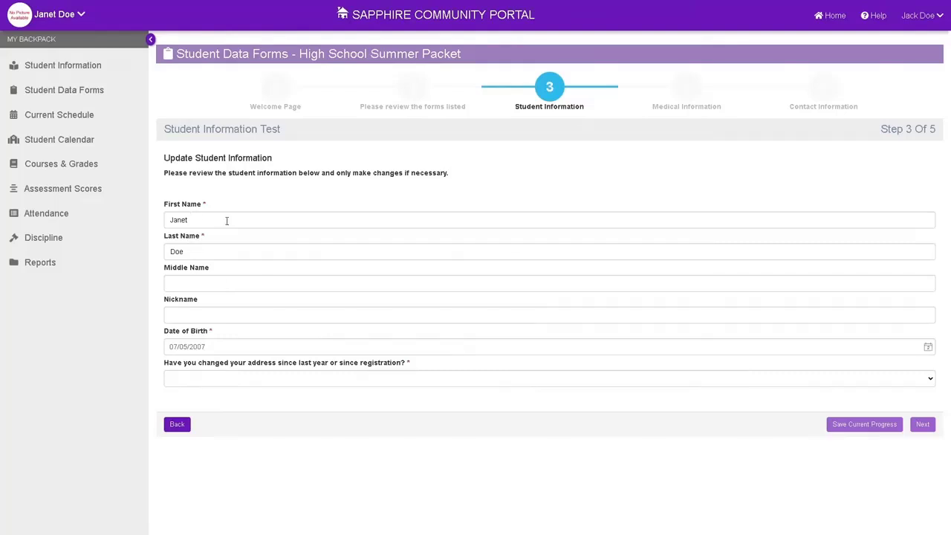
Step: Answer the 'Have you changed your address' question, reopening its choices after picking No
{"action": "left_click", "coordinate": [223, 385]}
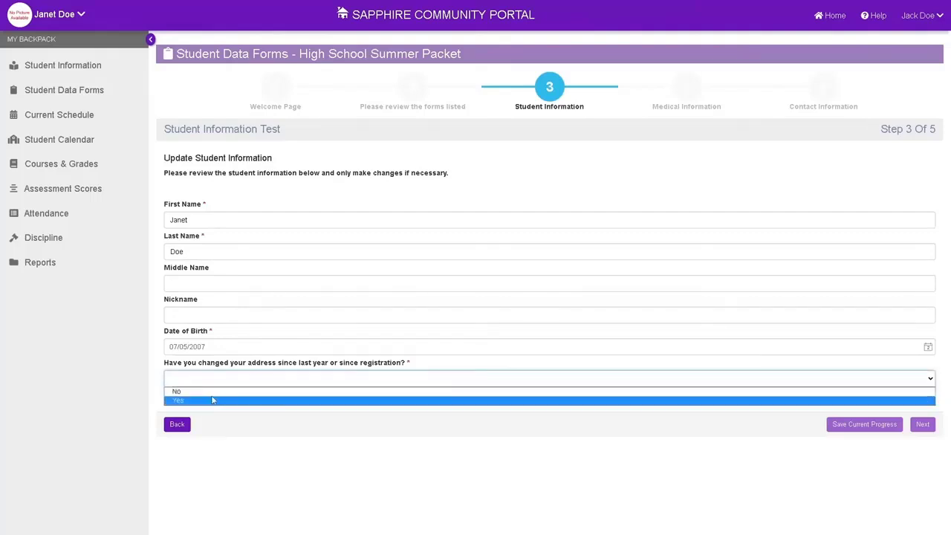
{"action": "left_click", "coordinate": [212, 394]}
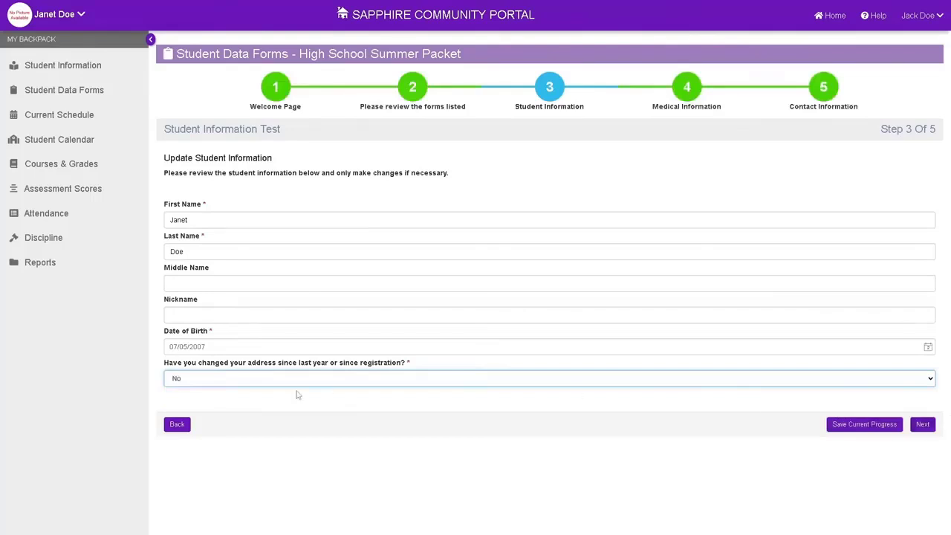
{"action": "left_click", "coordinate": [256, 378]}
Step: Try Yes on the address-change question, then change it back to No to hide the Change of Address section
{"action": "left_click", "coordinate": [186, 402]}
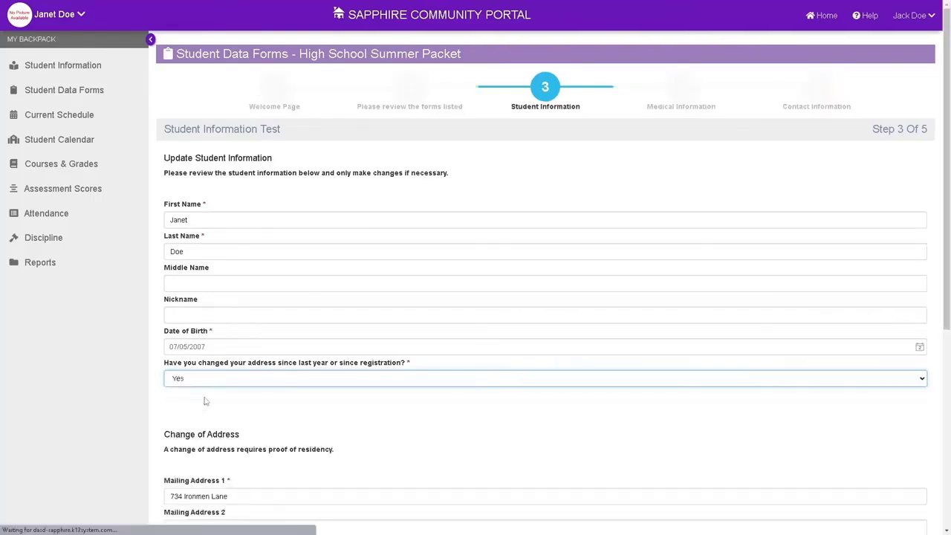
{"action": "scroll", "coordinate": [357, 334], "scroll_direction": "down", "scroll_amount": 3}
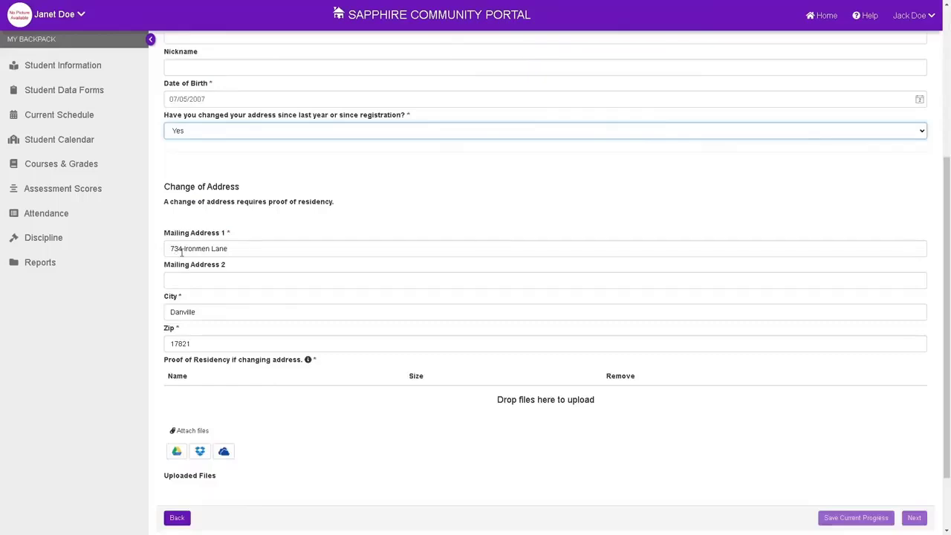
{"action": "left_click", "coordinate": [183, 249]}
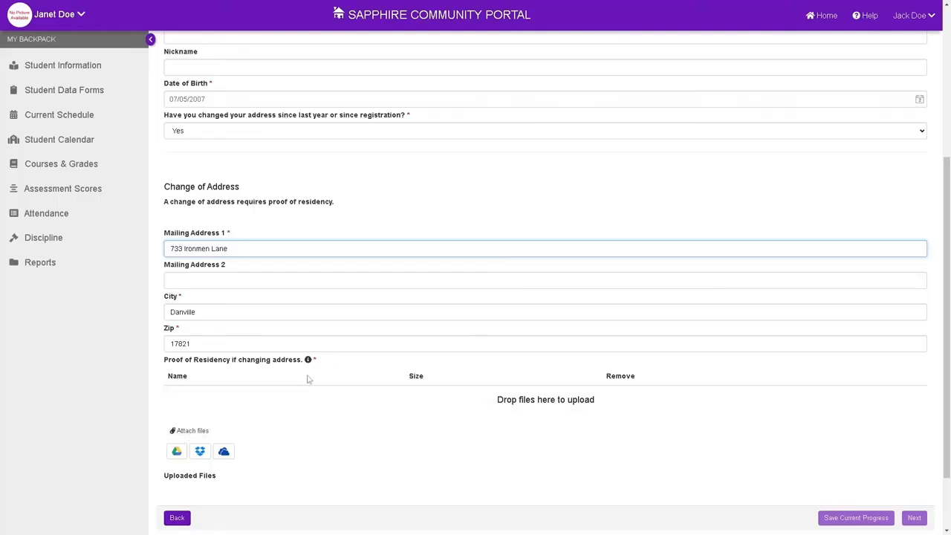
{"action": "mouse_move", "coordinate": [309, 361]}
{"action": "left_click", "coordinate": [267, 134]}
{"action": "left_click", "coordinate": [267, 153]}
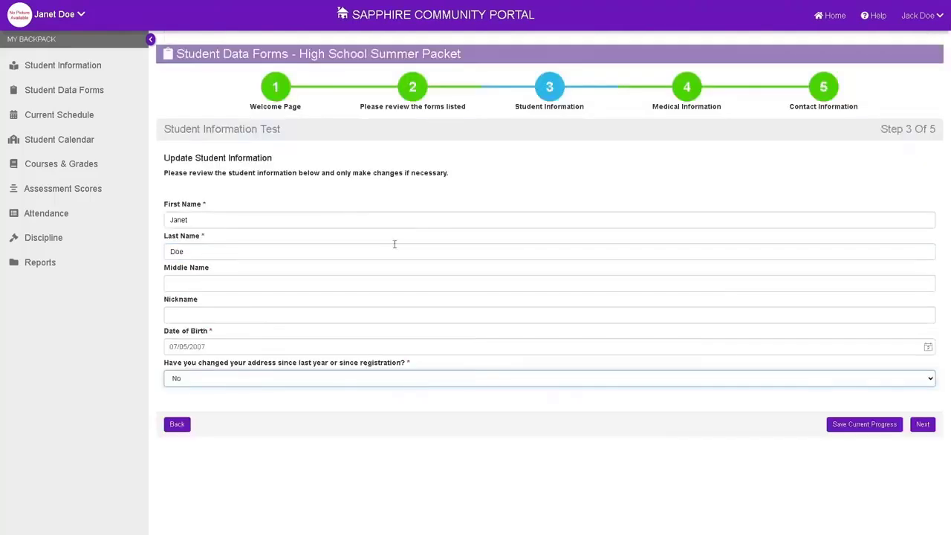
Step: Go to Step 4, Medical Information, and review the medication permissions, insurance and physician fields
{"action": "left_click", "coordinate": [923, 424]}
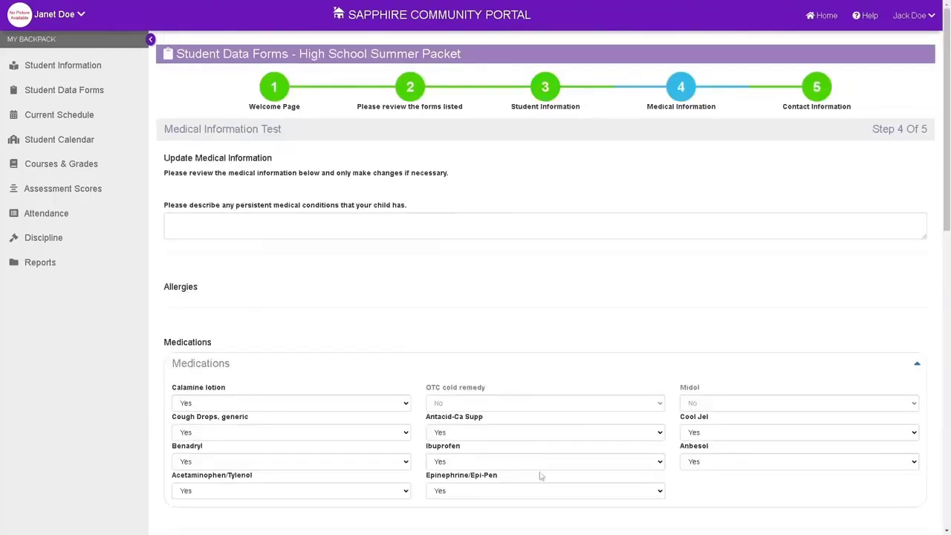
{"action": "scroll", "coordinate": [581, 324], "scroll_direction": "down", "scroll_amount": 5}
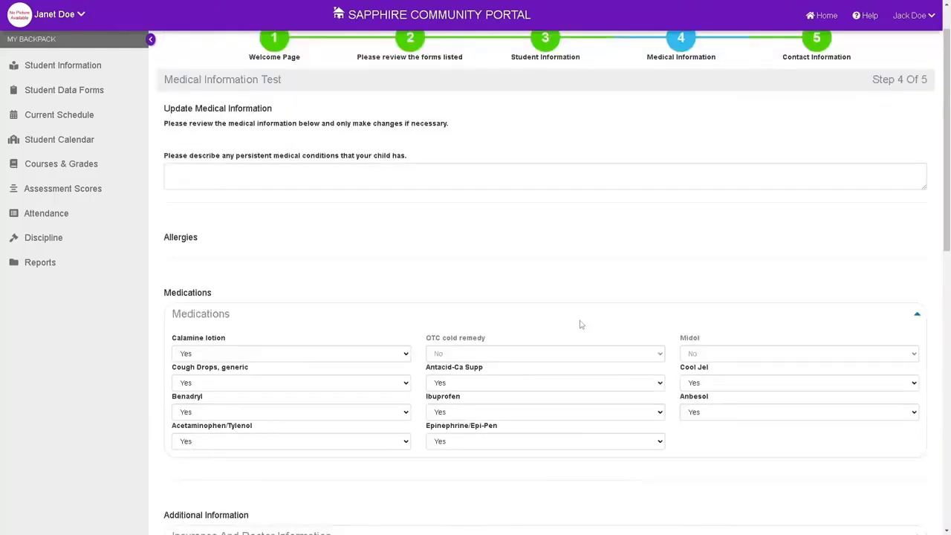
{"action": "scroll", "coordinate": [581, 312], "scroll_direction": "down", "scroll_amount": 3}
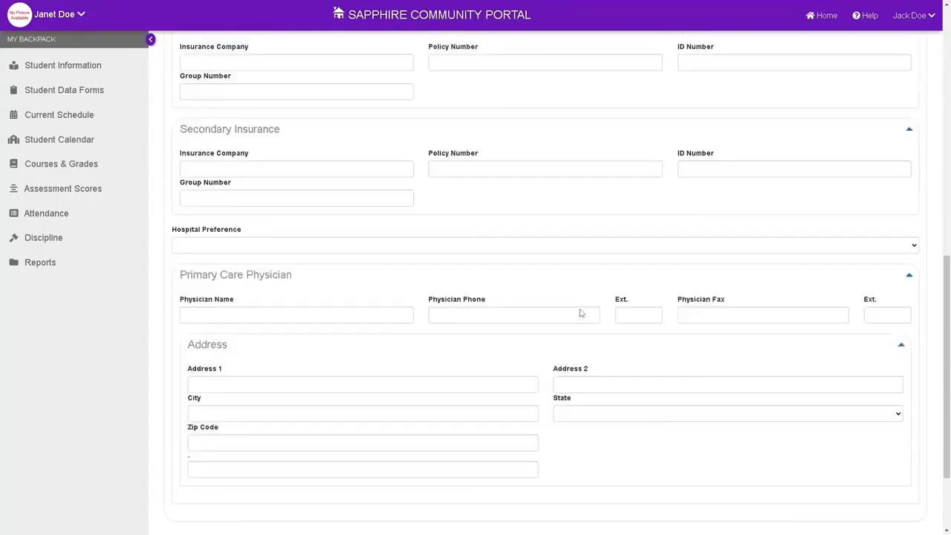
{"action": "scroll", "coordinate": [580, 318], "scroll_direction": "up", "scroll_amount": 5}
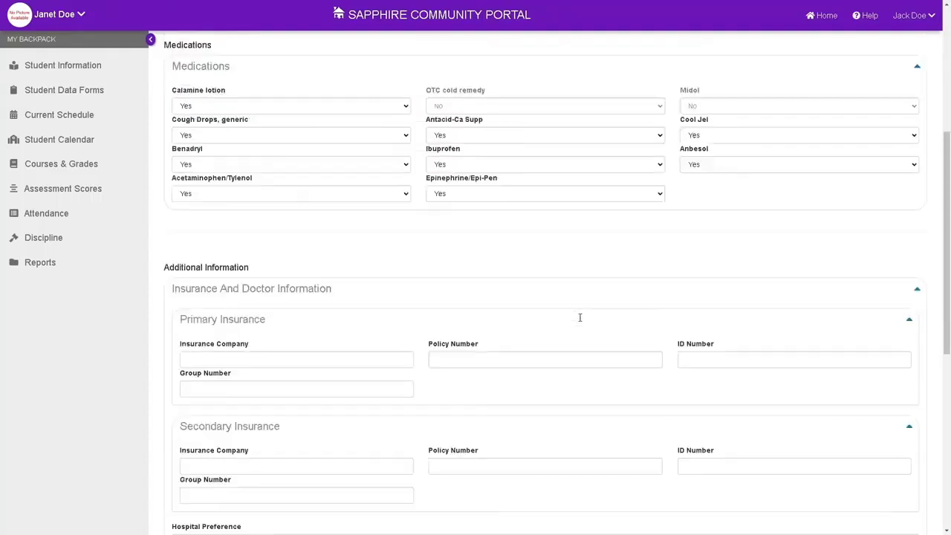
{"action": "scroll", "coordinate": [581, 321], "scroll_direction": "up", "scroll_amount": 2}
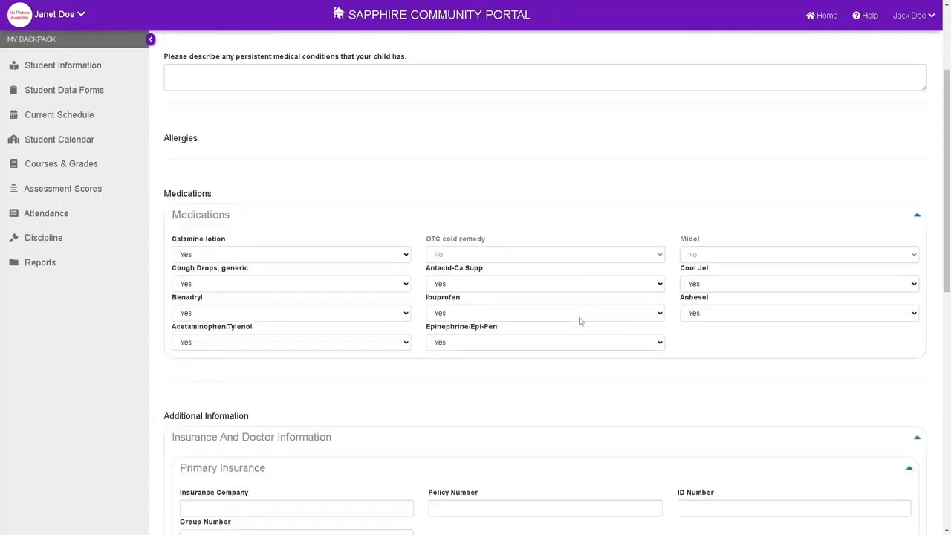
{"action": "scroll", "coordinate": [581, 321], "scroll_direction": "up", "scroll_amount": 1}
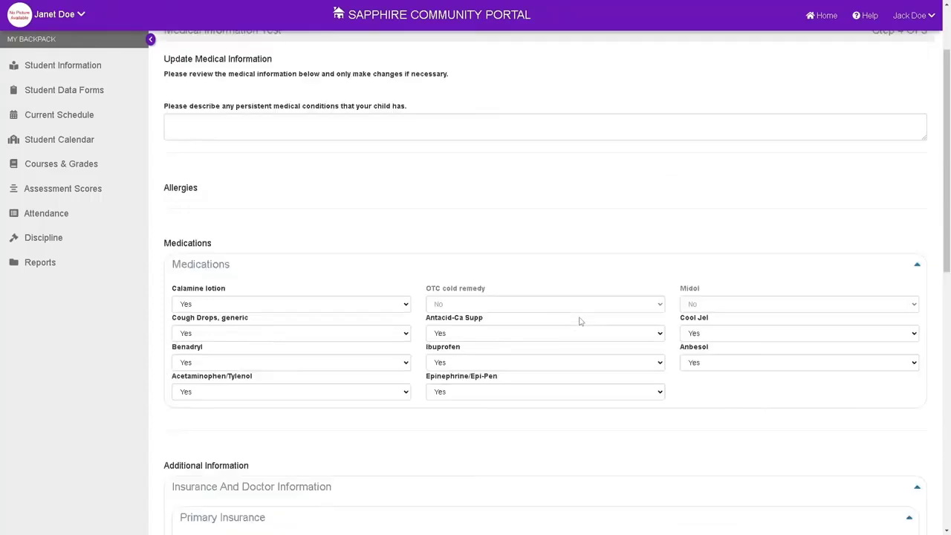
{"action": "scroll", "coordinate": [580, 321], "scroll_direction": "up", "scroll_amount": 1}
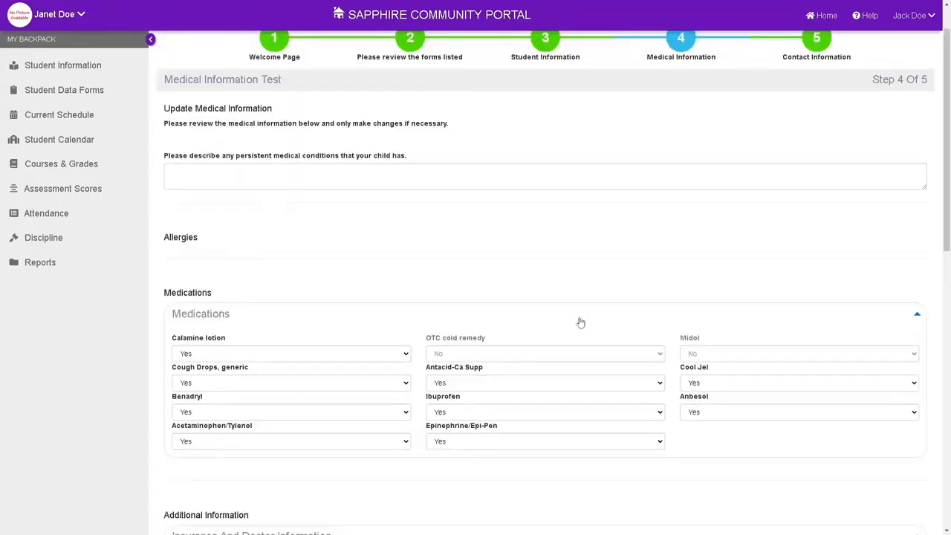
{"action": "scroll", "coordinate": [346, 354], "scroll_direction": "down", "scroll_amount": 4}
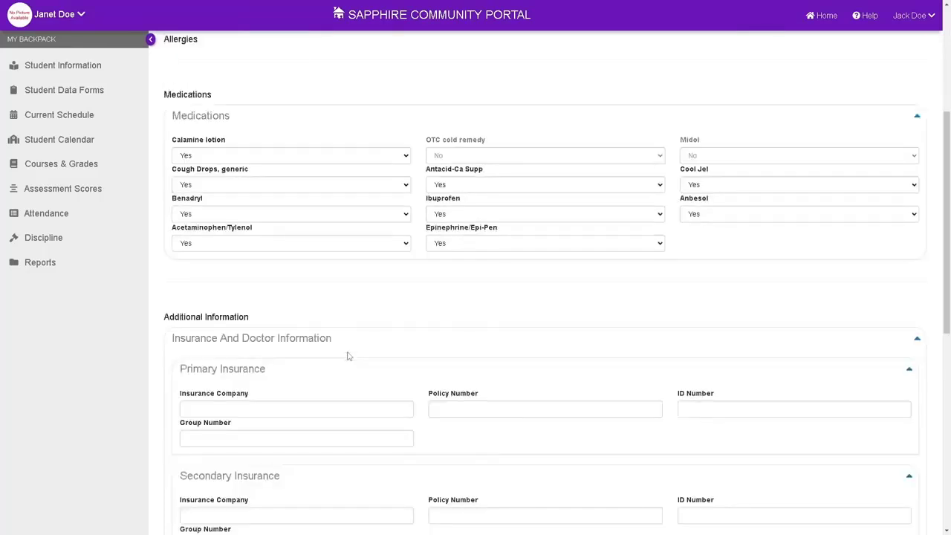
{"action": "scroll", "coordinate": [348, 356], "scroll_direction": "down", "scroll_amount": 7}
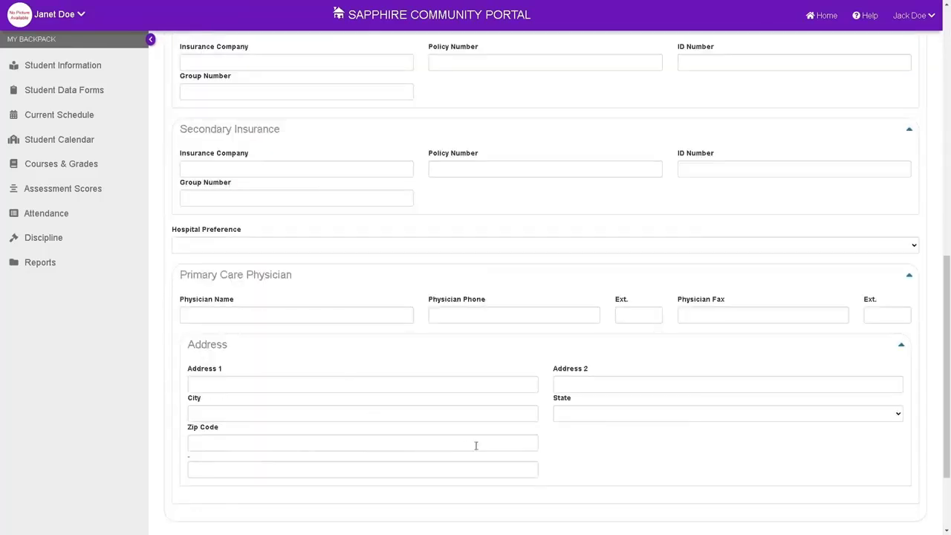
{"action": "scroll", "coordinate": [466, 451], "scroll_direction": "up", "scroll_amount": 3}
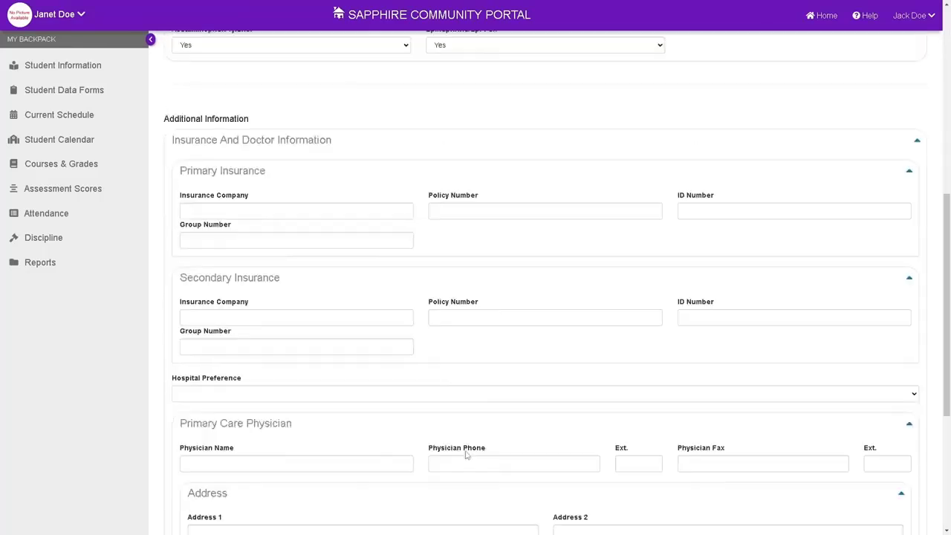
{"action": "scroll", "coordinate": [466, 455], "scroll_direction": "up", "scroll_amount": 6}
{"action": "scroll", "coordinate": [463, 465], "scroll_direction": "down", "scroll_amount": 6}
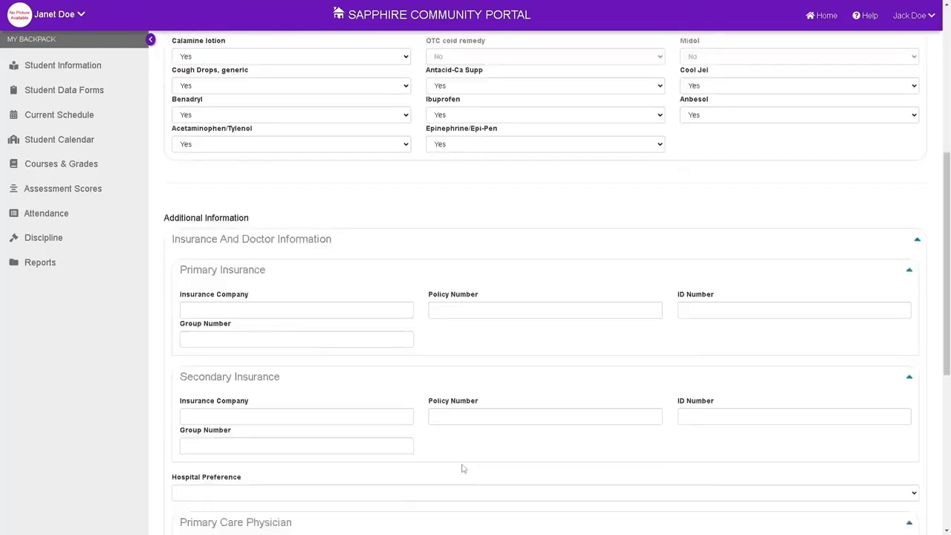
{"action": "scroll", "coordinate": [460, 466], "scroll_direction": "up", "scroll_amount": 9}
{"action": "scroll", "coordinate": [460, 469], "scroll_direction": "down", "scroll_amount": 4}
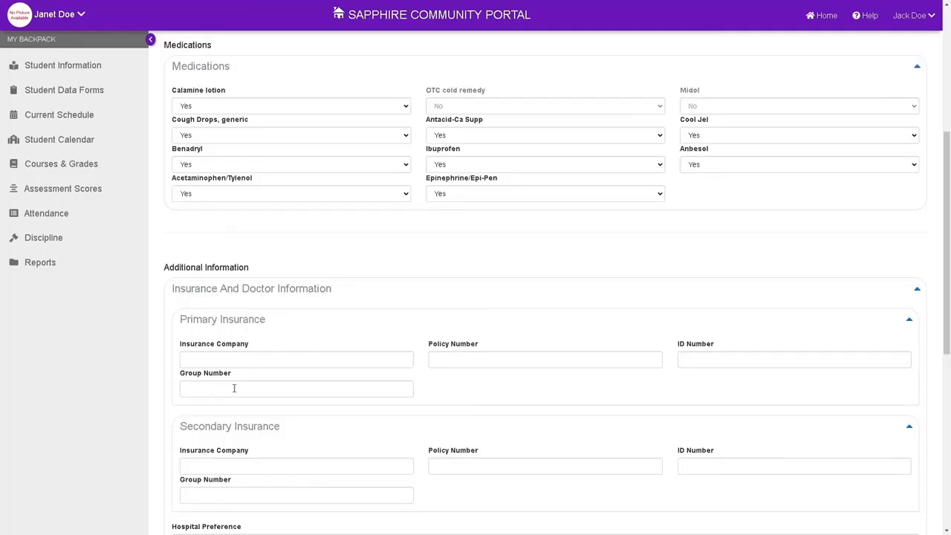
{"action": "scroll", "coordinate": [347, 327], "scroll_direction": "up", "scroll_amount": 3}
{"action": "scroll", "coordinate": [332, 332], "scroll_direction": "down", "scroll_amount": 1}
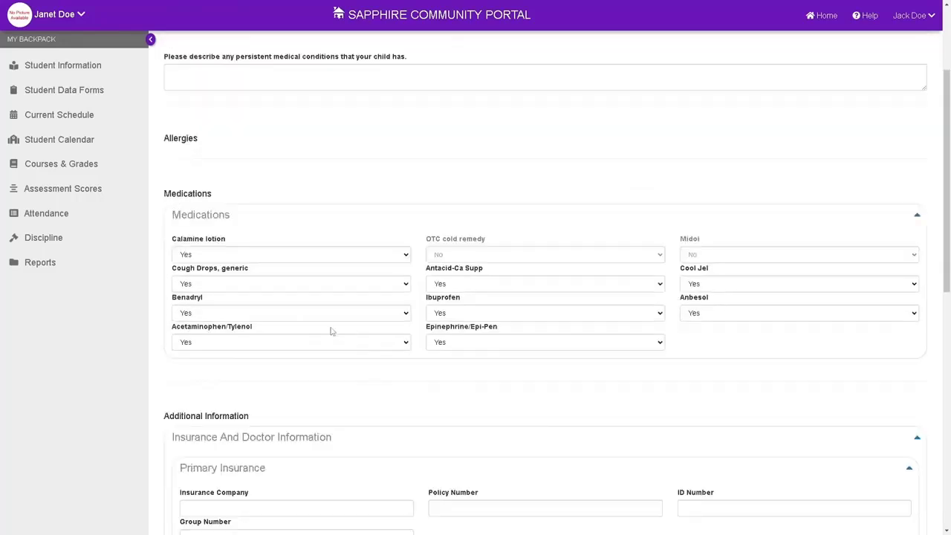
{"action": "scroll", "coordinate": [330, 338], "scroll_direction": "up", "scroll_amount": 2}
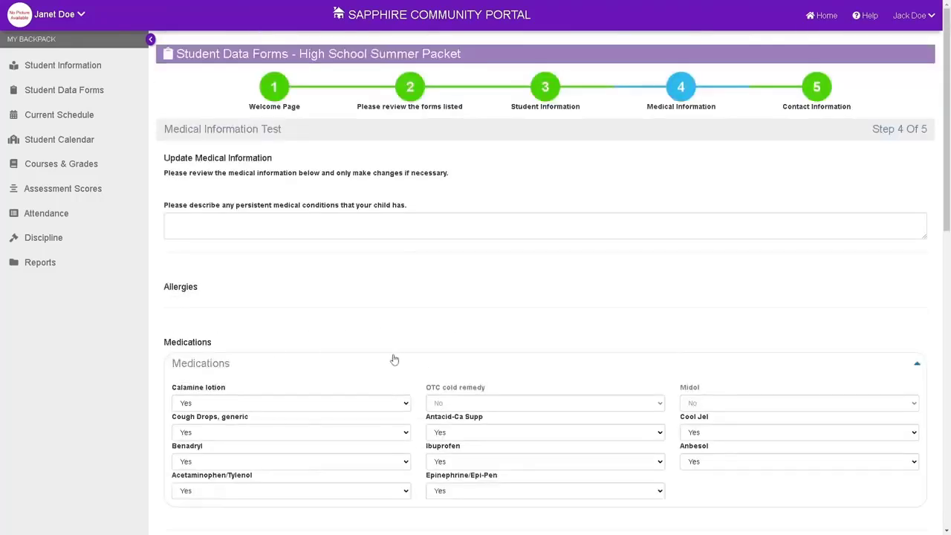
{"action": "scroll", "coordinate": [394, 360], "scroll_direction": "down", "scroll_amount": 9}
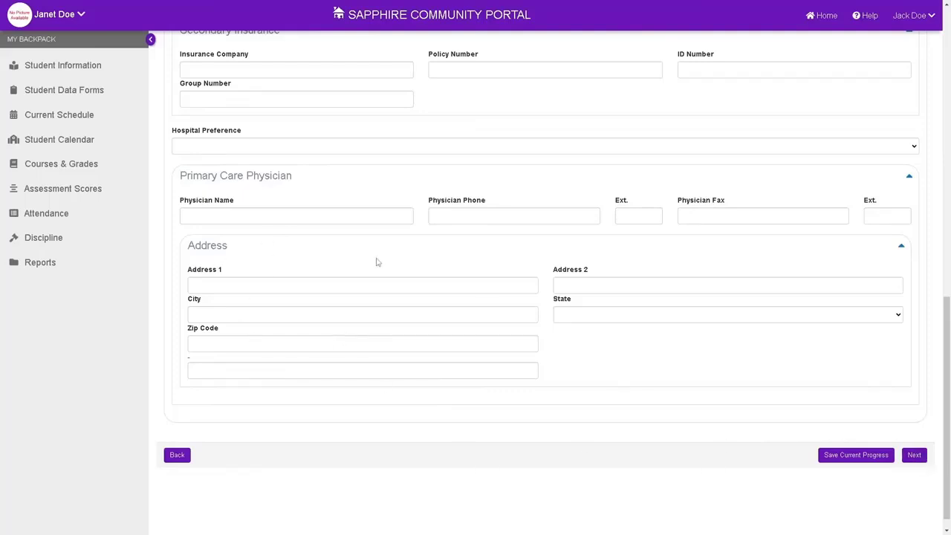
{"action": "scroll", "coordinate": [339, 269], "scroll_direction": "up", "scroll_amount": 7}
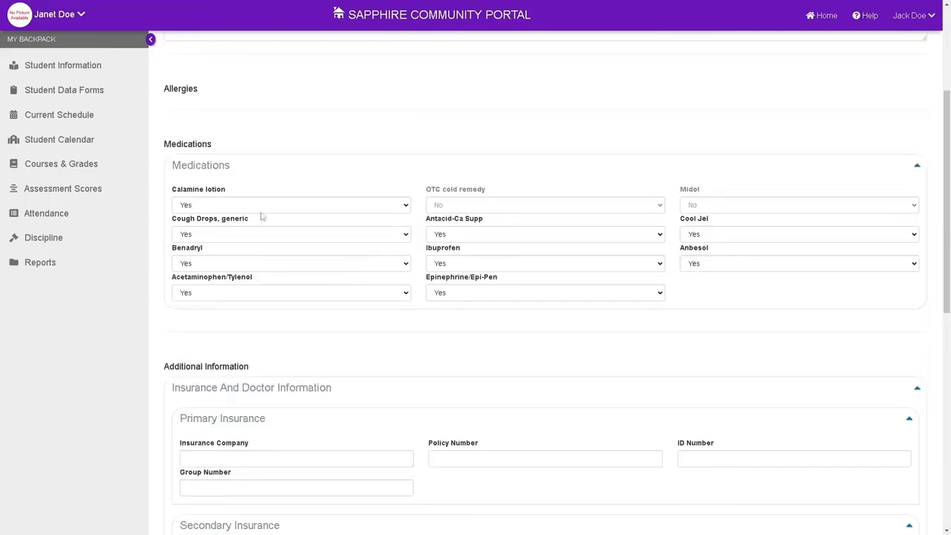
{"action": "scroll", "coordinate": [361, 372], "scroll_direction": "down", "scroll_amount": 4}
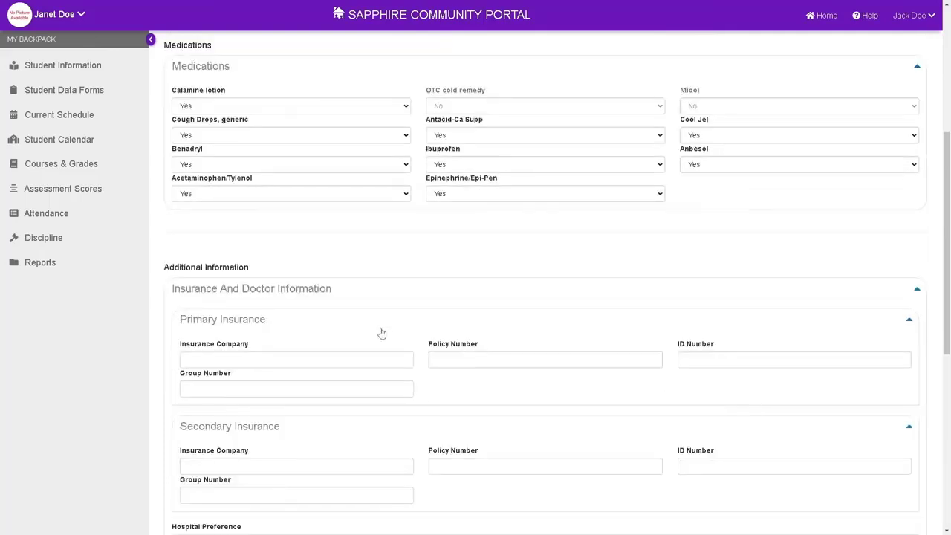
{"action": "scroll", "coordinate": [379, 333], "scroll_direction": "up", "scroll_amount": 3}
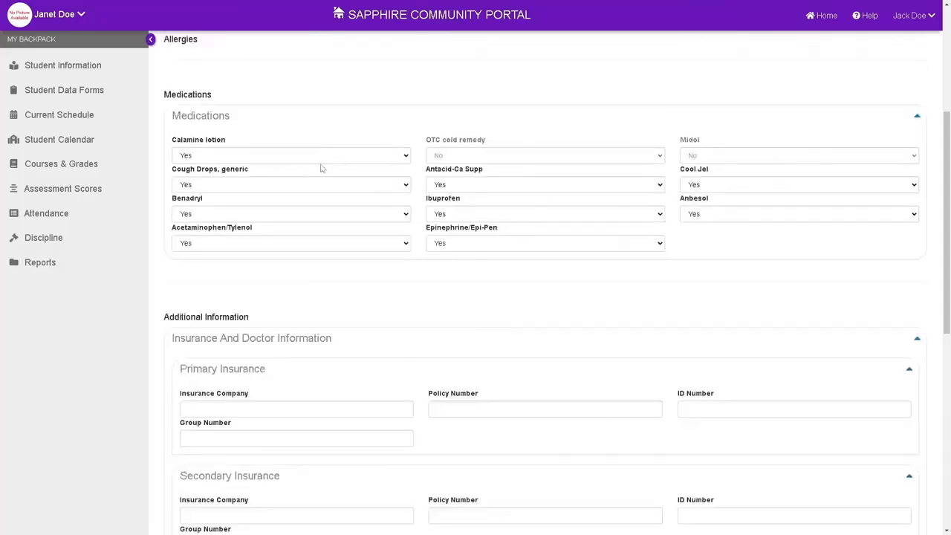
{"action": "left_click", "coordinate": [658, 159]}
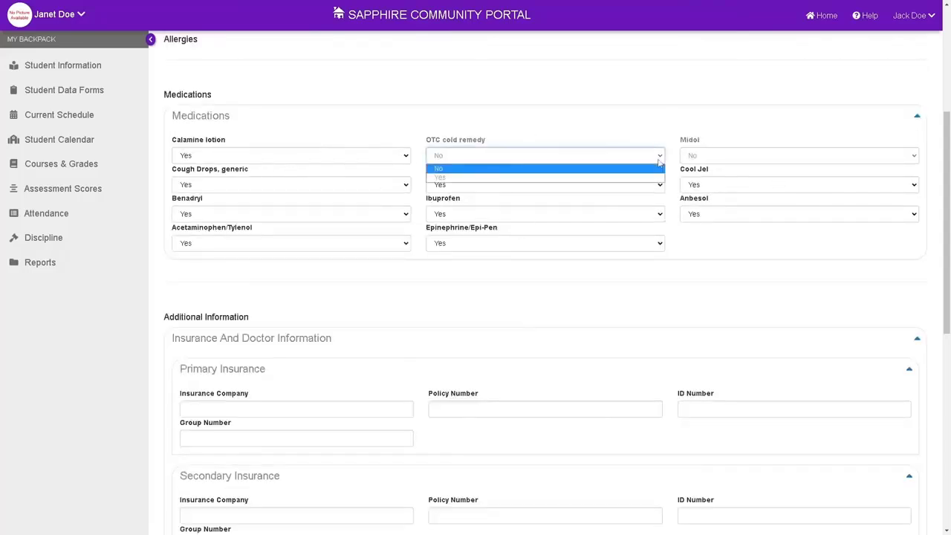
{"action": "left_click", "coordinate": [454, 180]}
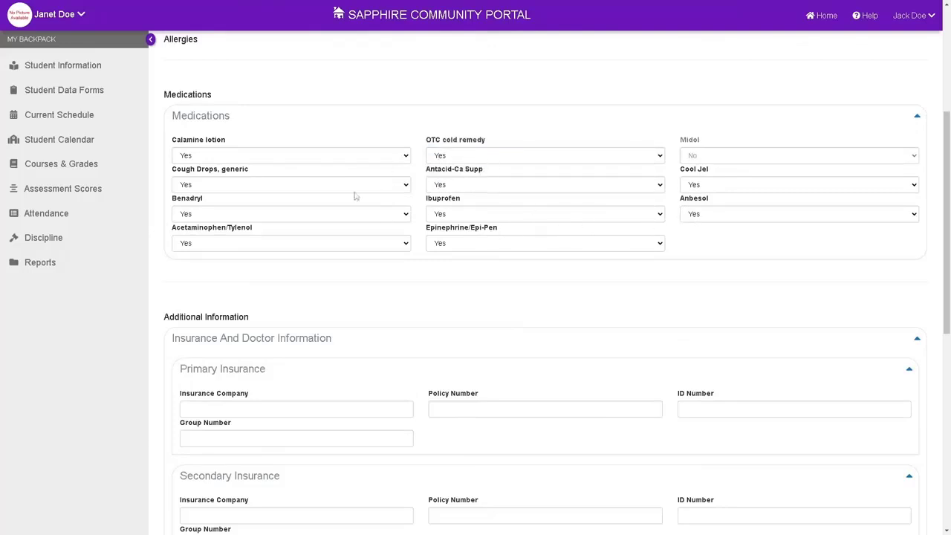
{"action": "scroll", "coordinate": [451, 263], "scroll_direction": "down", "scroll_amount": 2}
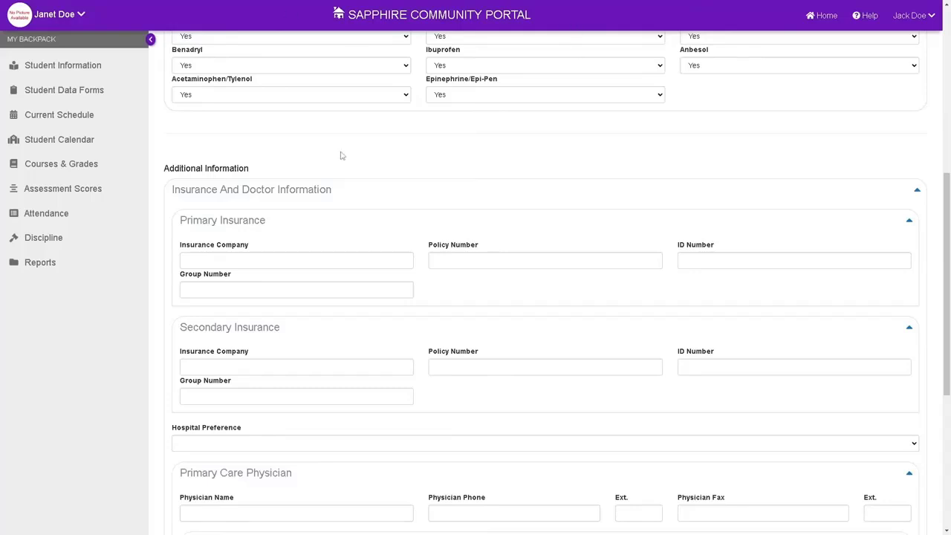
{"action": "scroll", "coordinate": [847, 417], "scroll_direction": "down", "scroll_amount": 4}
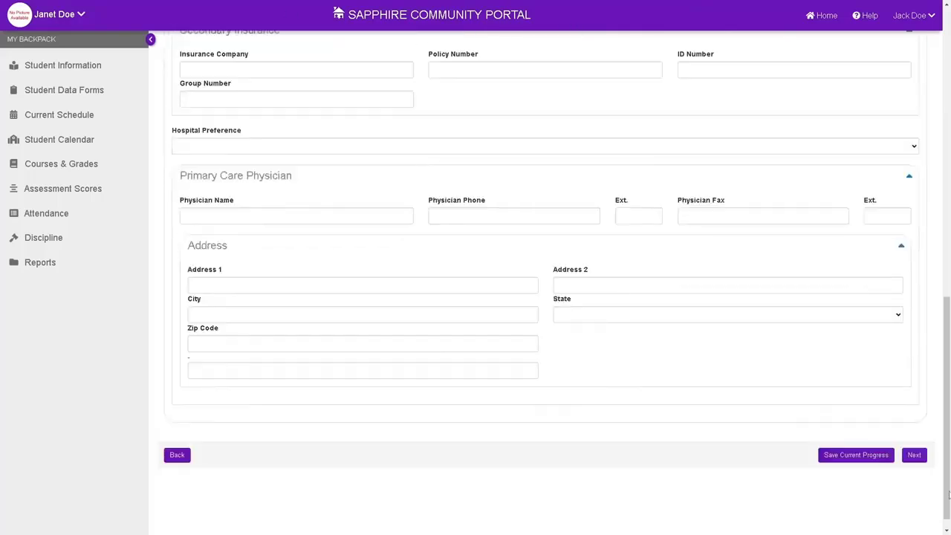
Step: Go to Step 5 of 5, Contact Information, and review the prefilled Father and Mother details
{"action": "left_click", "coordinate": [915, 457]}
{"action": "scroll", "coordinate": [475, 327], "scroll_direction": "down", "scroll_amount": 2}
{"action": "scroll", "coordinate": [476, 327], "scroll_direction": "up", "scroll_amount": 2}
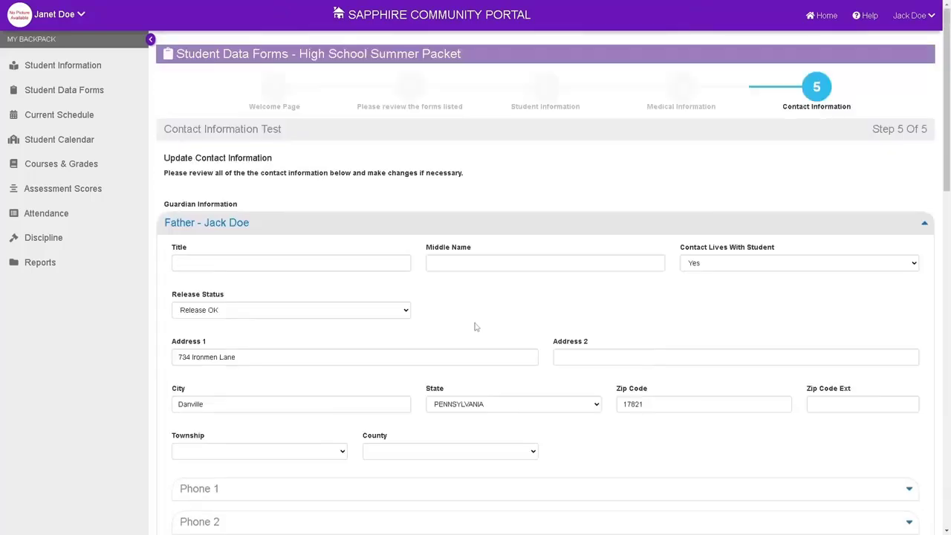
{"action": "scroll", "coordinate": [302, 207], "scroll_direction": "down", "scroll_amount": 2}
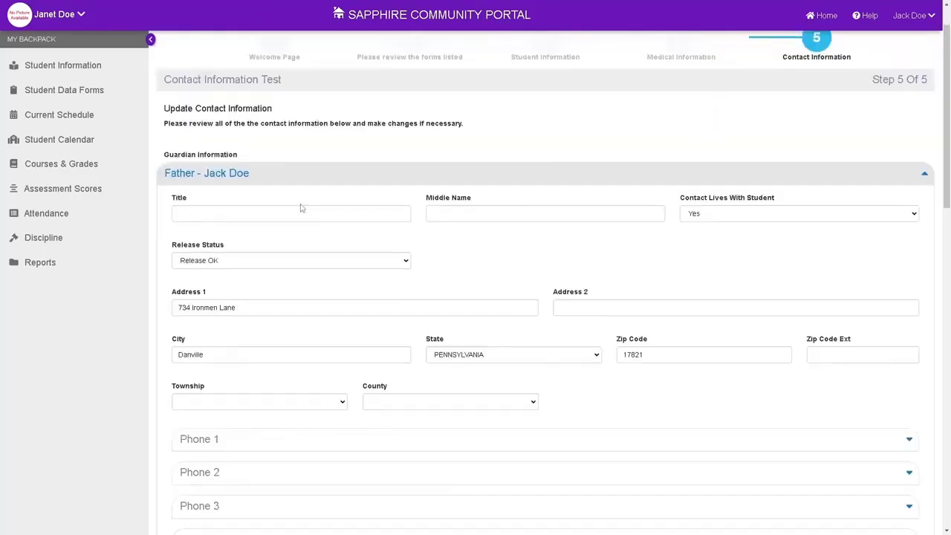
{"action": "scroll", "coordinate": [253, 456], "scroll_direction": "down", "scroll_amount": 6}
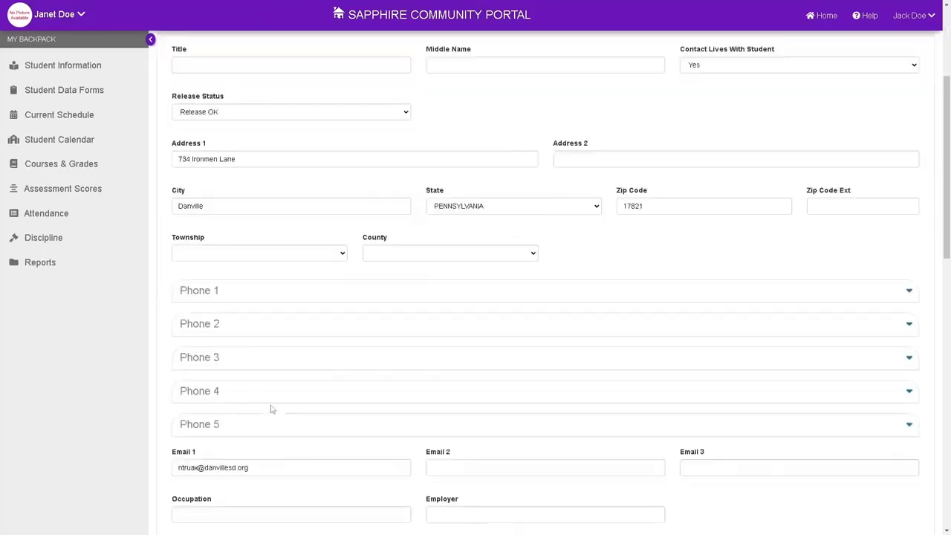
{"action": "scroll", "coordinate": [263, 404], "scroll_direction": "down", "scroll_amount": 5}
{"action": "scroll", "coordinate": [263, 404], "scroll_direction": "up", "scroll_amount": 5}
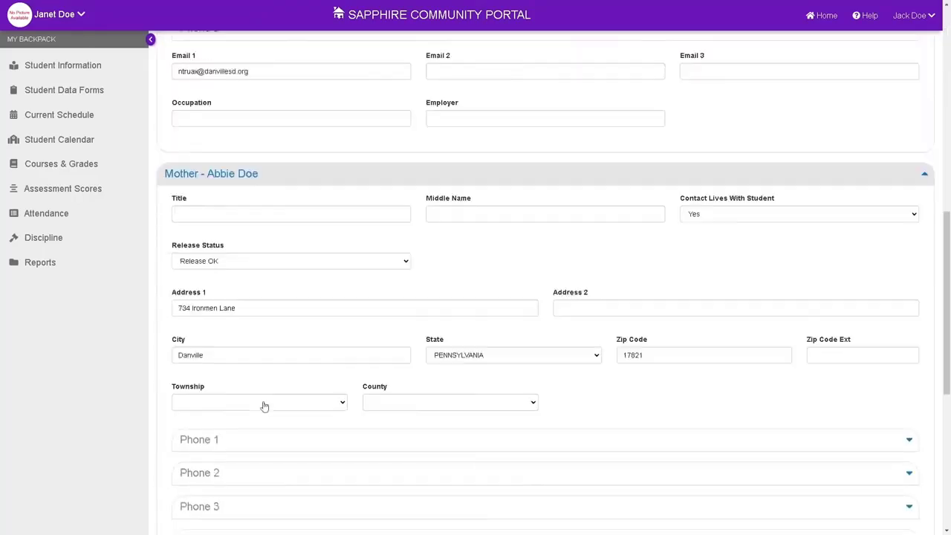
{"action": "scroll", "coordinate": [262, 402], "scroll_direction": "down", "scroll_amount": 11}
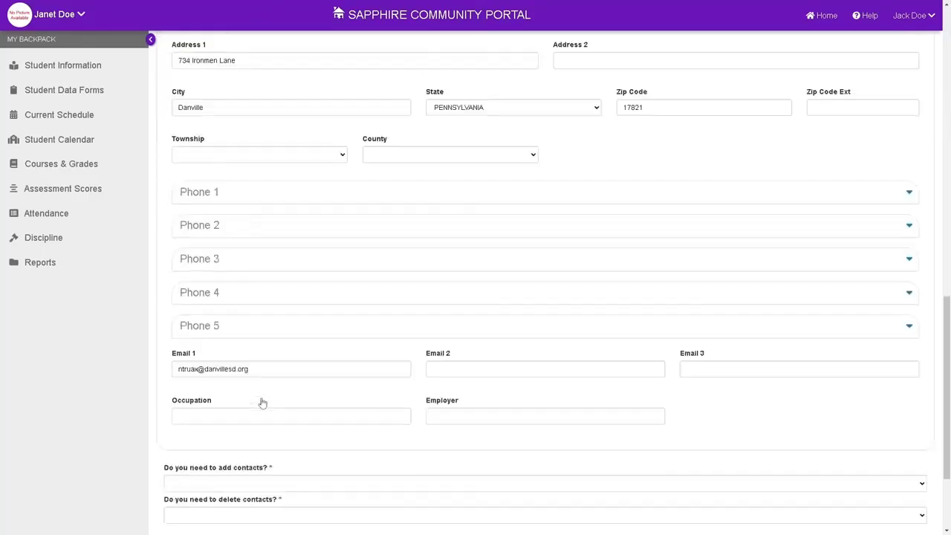
{"action": "scroll", "coordinate": [263, 403], "scroll_direction": "up", "scroll_amount": 16}
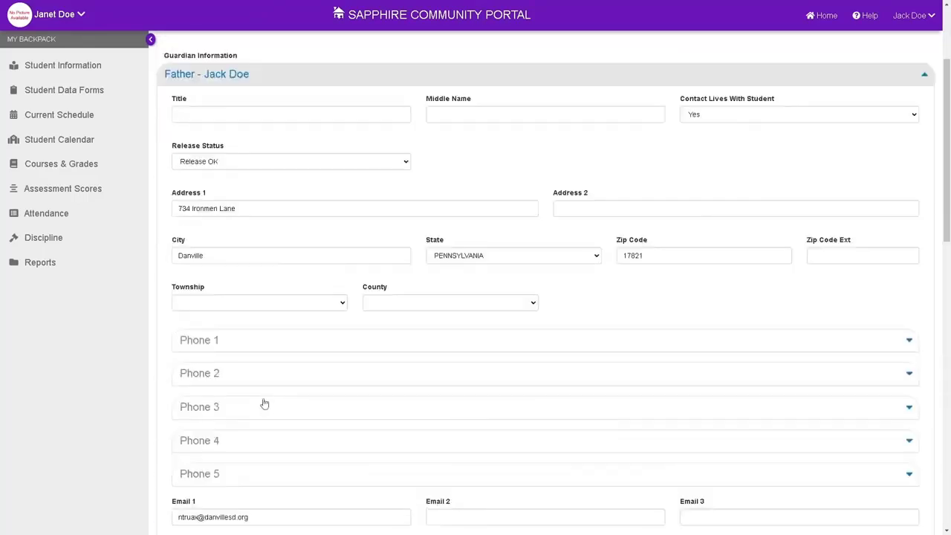
{"action": "scroll", "coordinate": [293, 395], "scroll_direction": "down", "scroll_amount": 4}
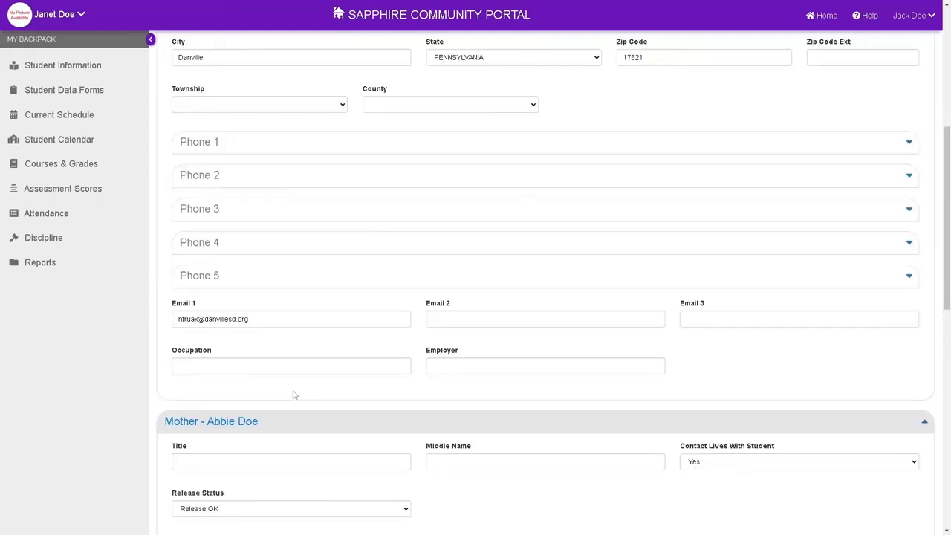
{"action": "scroll", "coordinate": [293, 394], "scroll_direction": "up", "scroll_amount": 6}
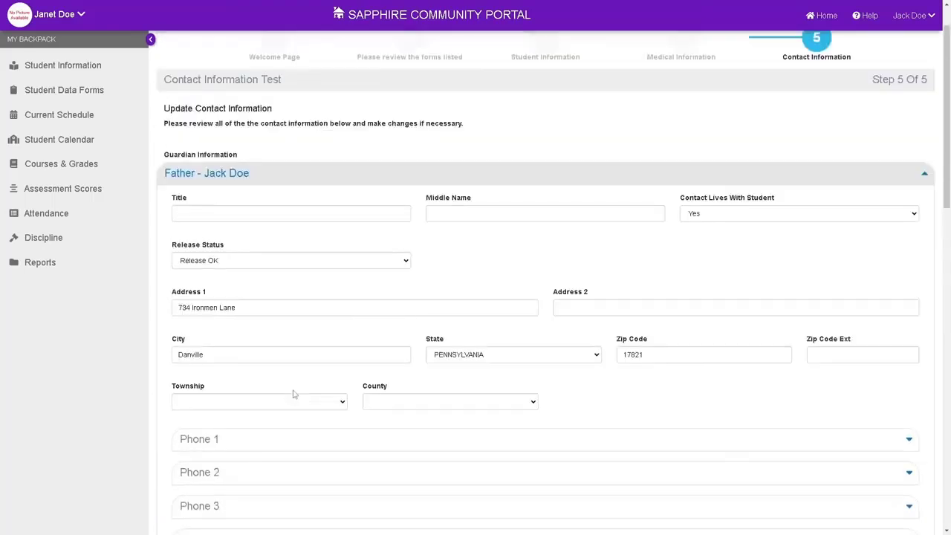
{"action": "scroll", "coordinate": [293, 394], "scroll_direction": "down", "scroll_amount": 13}
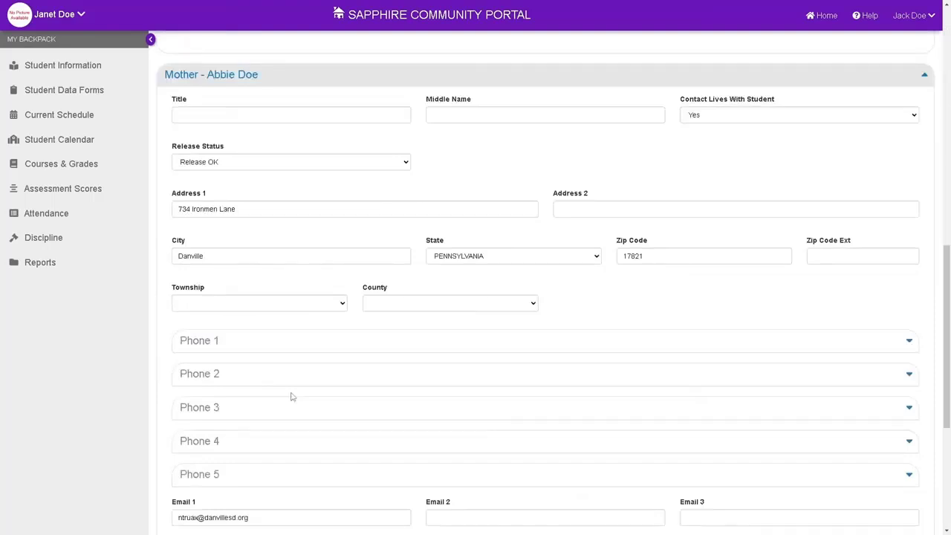
{"action": "scroll", "coordinate": [352, 388], "scroll_direction": "up", "scroll_amount": 3}
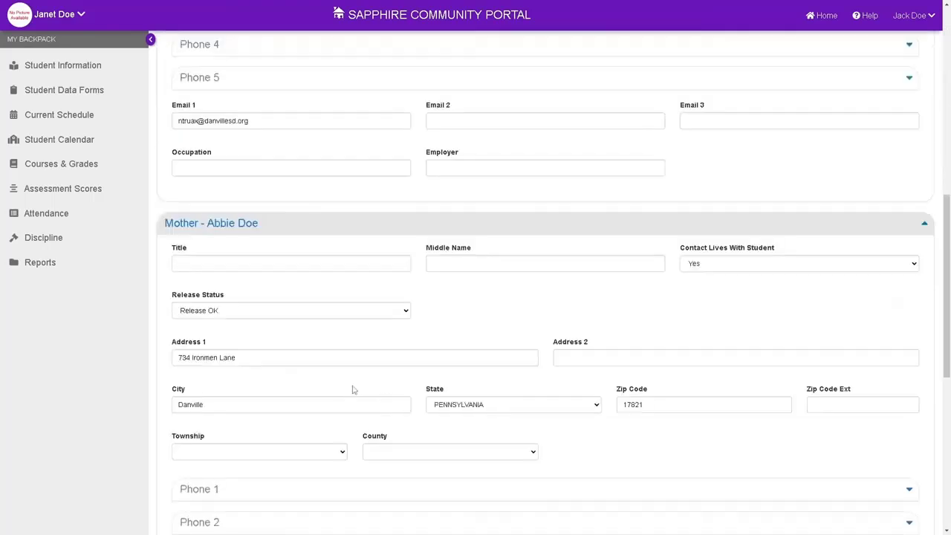
{"action": "scroll", "coordinate": [350, 394], "scroll_direction": "down", "scroll_amount": 5}
{"action": "scroll", "coordinate": [345, 398], "scroll_direction": "down", "scroll_amount": 4}
{"action": "scroll", "coordinate": [379, 374], "scroll_direction": "up", "scroll_amount": 5}
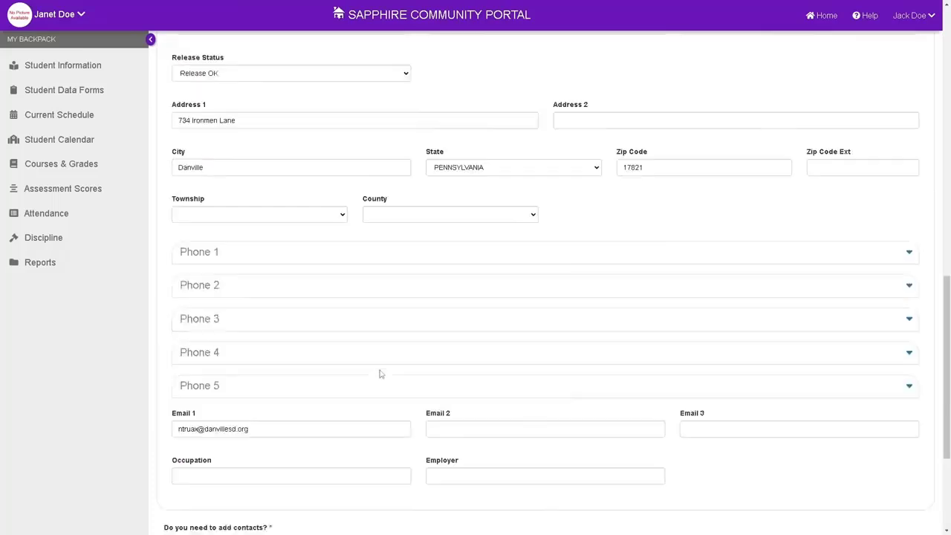
{"action": "scroll", "coordinate": [379, 374], "scroll_direction": "up", "scroll_amount": 5}
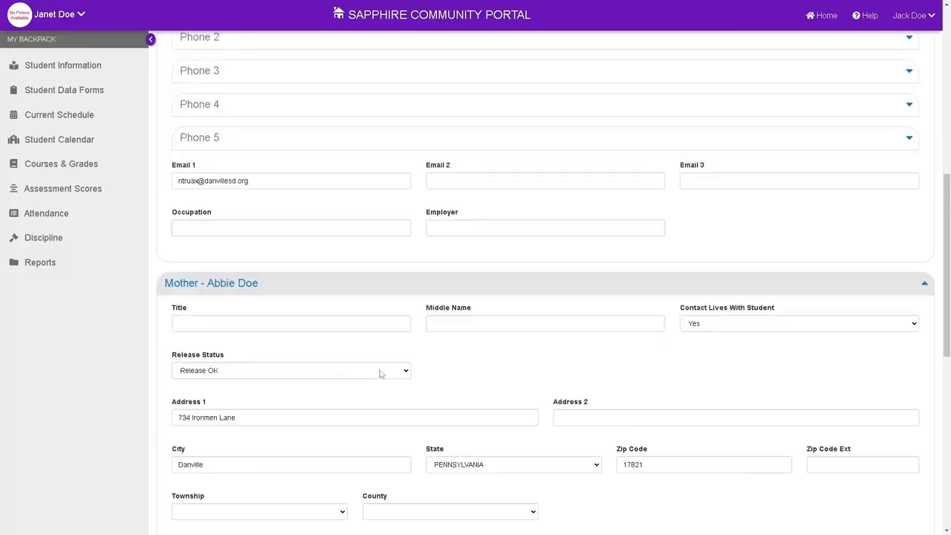
{"action": "scroll", "coordinate": [365, 369], "scroll_direction": "down", "scroll_amount": 5}
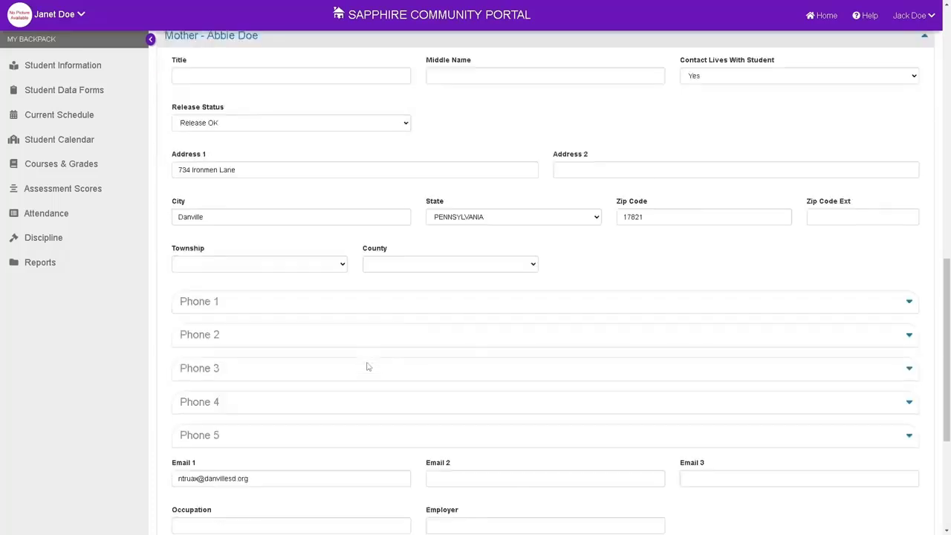
{"action": "scroll", "coordinate": [367, 368], "scroll_direction": "down", "scroll_amount": 4}
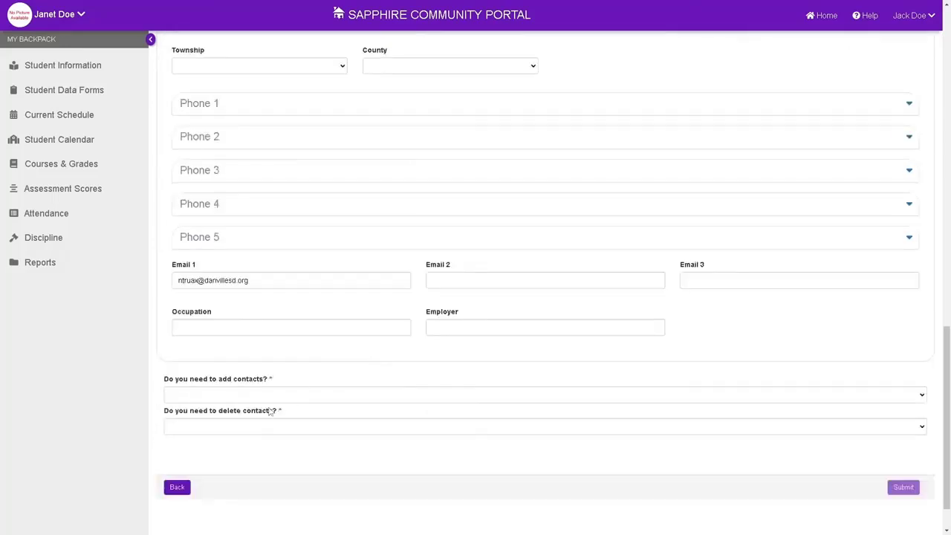
Step: Try Yes for 'Do you need to add contacts?', then set it to No
{"action": "left_click", "coordinate": [210, 398]}
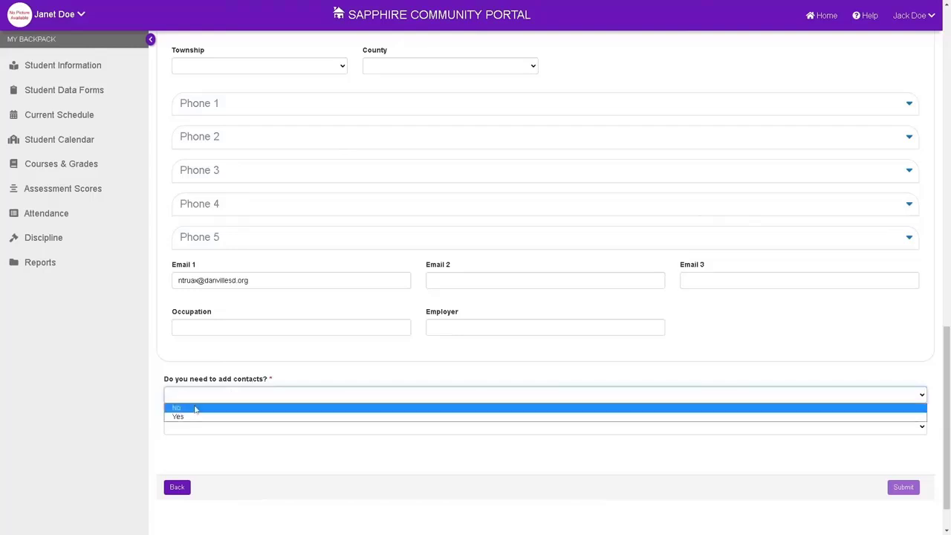
{"action": "left_click", "coordinate": [195, 417]}
{"action": "scroll", "coordinate": [316, 403], "scroll_direction": "down", "scroll_amount": 3}
{"action": "scroll", "coordinate": [315, 404], "scroll_direction": "down", "scroll_amount": 2}
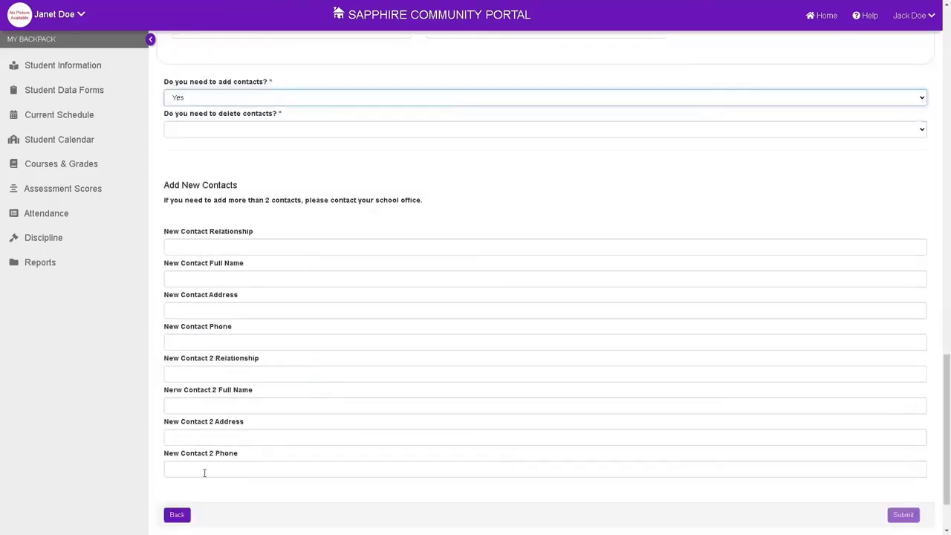
{"action": "scroll", "coordinate": [348, 302], "scroll_direction": "up", "scroll_amount": 5}
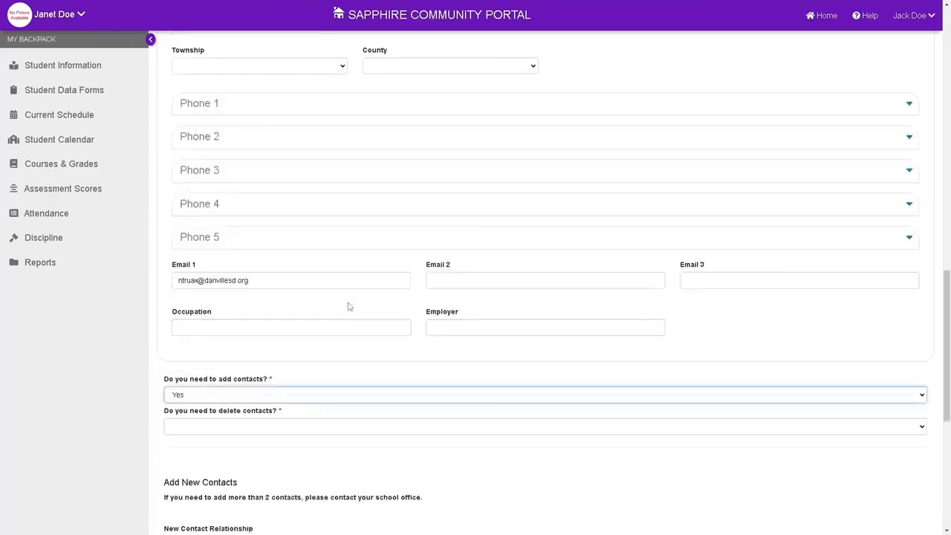
{"action": "left_click", "coordinate": [208, 396]}
{"action": "left_click", "coordinate": [208, 407]}
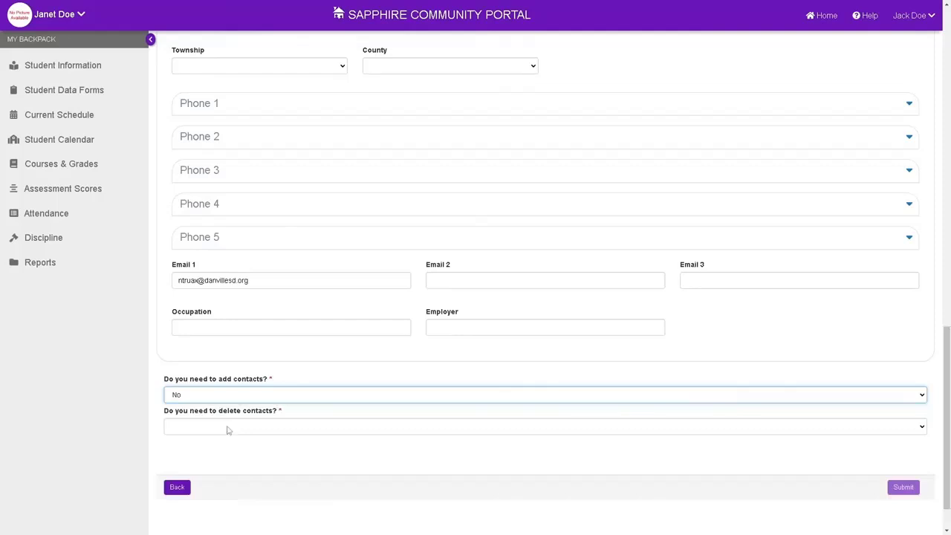
Step: Try Yes for 'Do you need to delete contacts?', then set it to No
{"action": "left_click", "coordinate": [227, 428]}
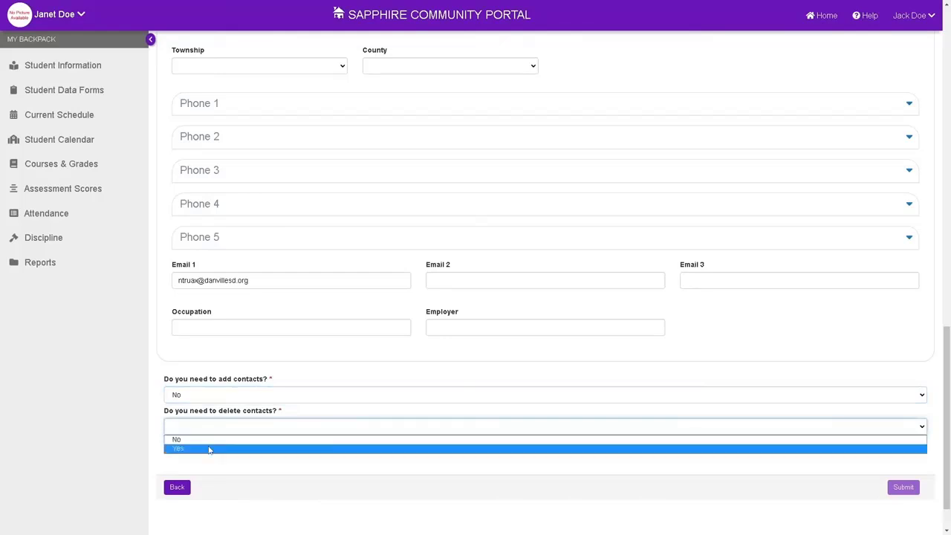
{"action": "left_click", "coordinate": [207, 448]}
{"action": "scroll", "coordinate": [325, 389], "scroll_direction": "down", "scroll_amount": 4}
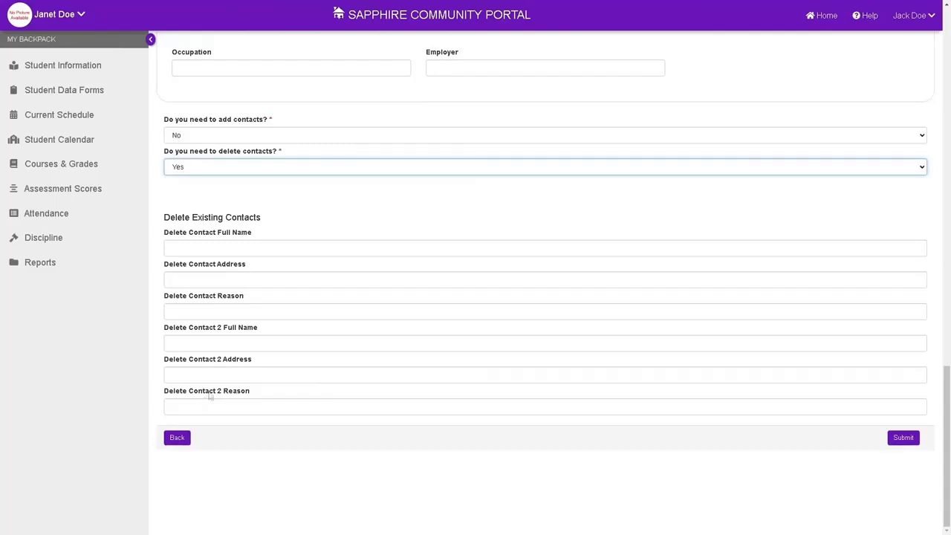
{"action": "left_click", "coordinate": [195, 168]}
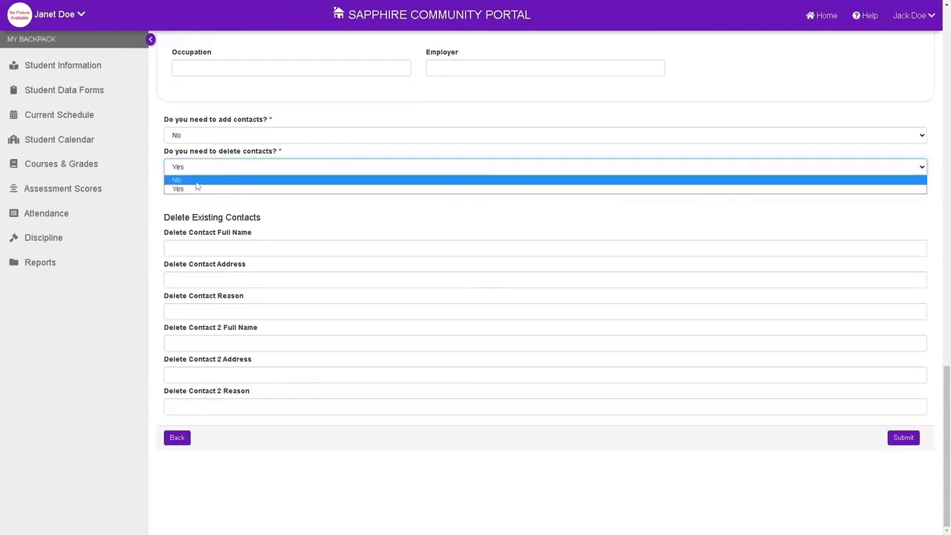
{"action": "left_click", "coordinate": [178, 180]}
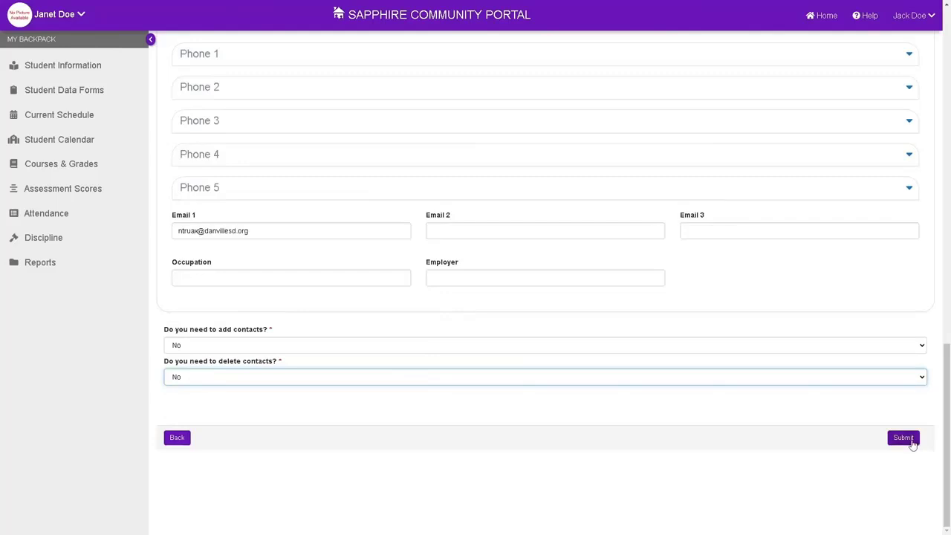
Step: Toggle the delete-contacts answer to Yes and back to No, then submit the High School Summer Packet
{"action": "left_click", "coordinate": [226, 377]}
{"action": "left_click", "coordinate": [195, 400]}
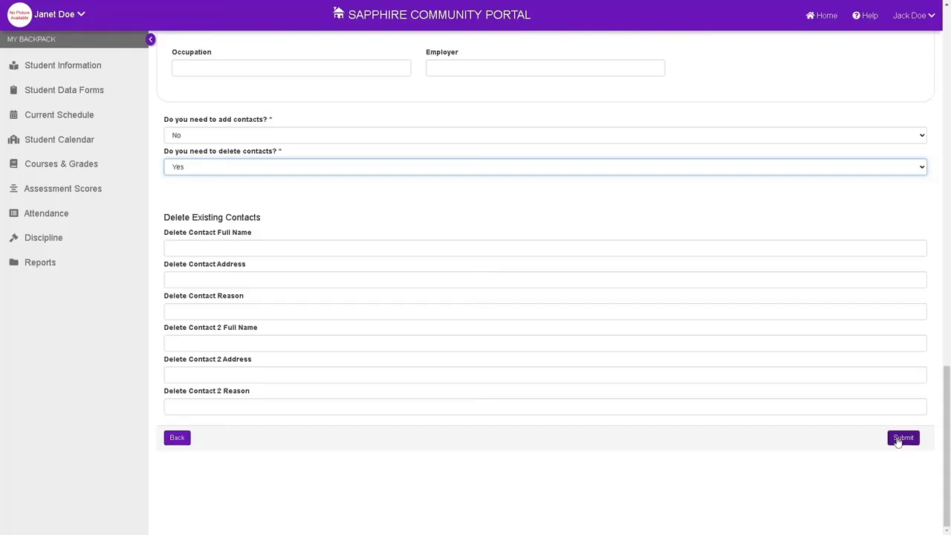
{"action": "left_click", "coordinate": [308, 168]}
{"action": "left_click", "coordinate": [255, 179]}
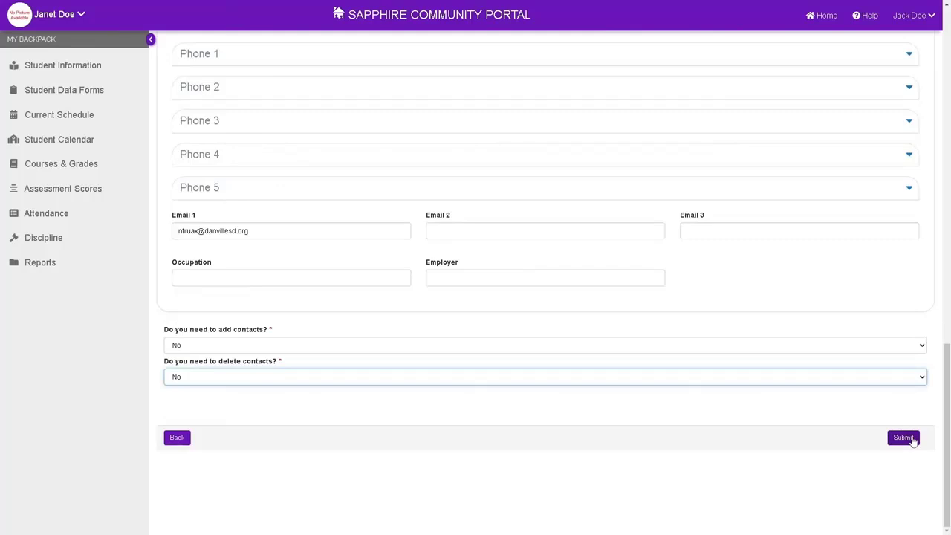
{"action": "left_click", "coordinate": [903, 438]}
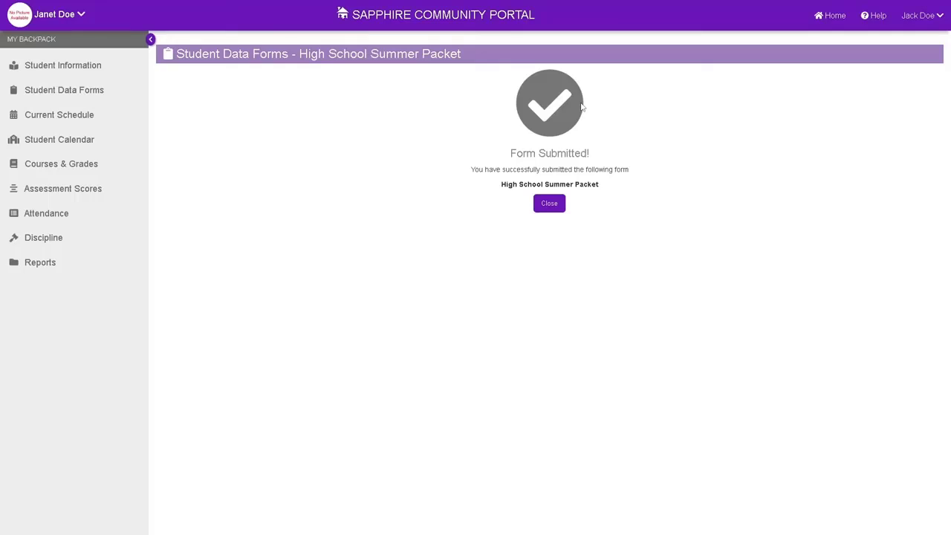
Step: Close the Form Submitted confirmation and switch to the student whose packet was just submitted
{"action": "left_click", "coordinate": [557, 208]}
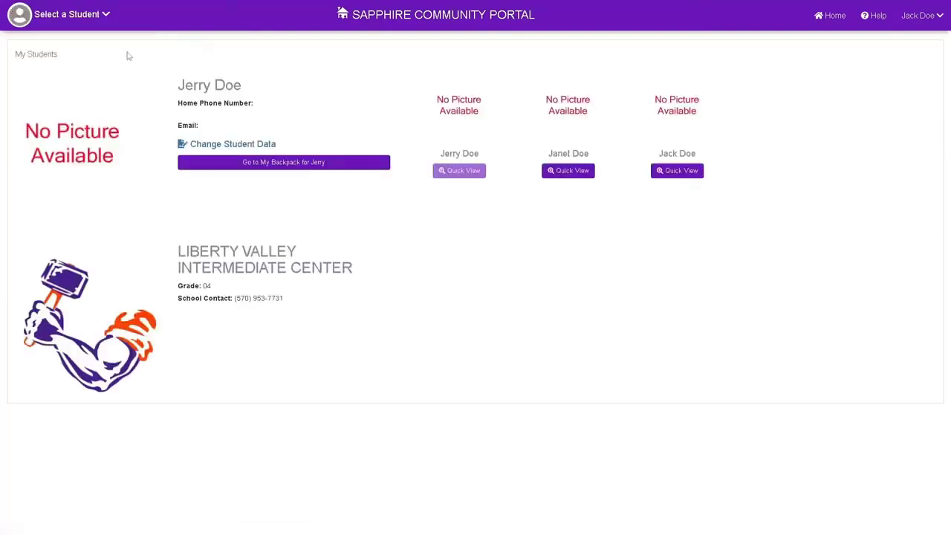
{"action": "left_click", "coordinate": [78, 23]}
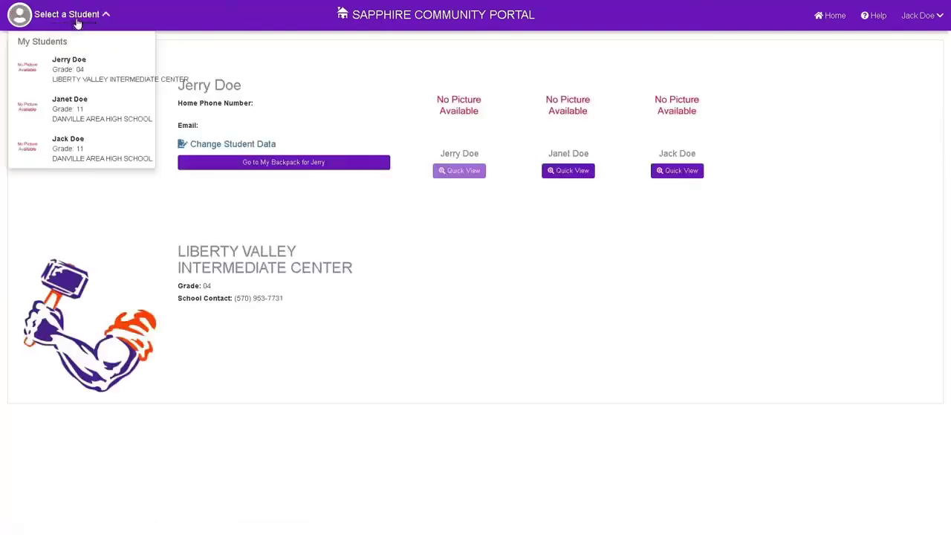
{"action": "left_click", "coordinate": [60, 110]}
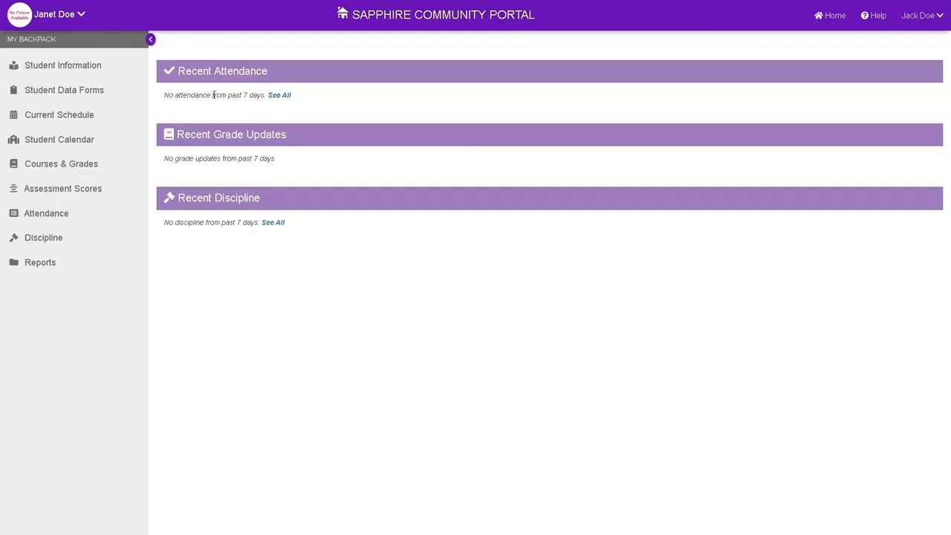
{"action": "left_click", "coordinate": [58, 16]}
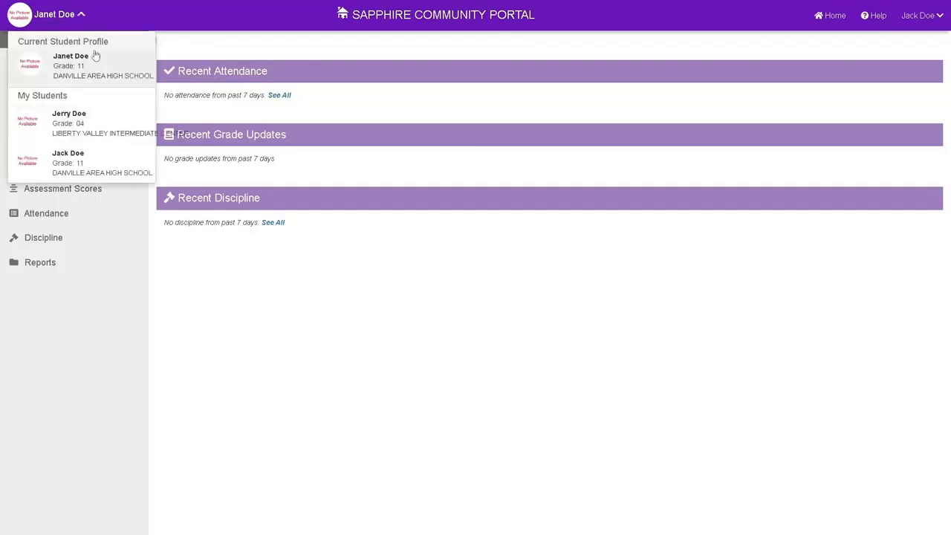
Step: Switch to the other grade 11 student, whose High School Summer Packet awaits completion
{"action": "left_click", "coordinate": [75, 167]}
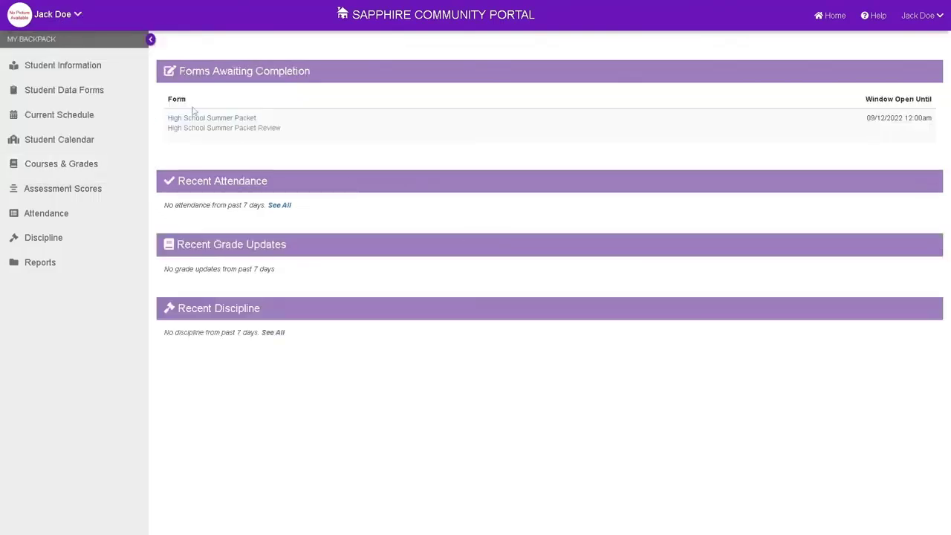